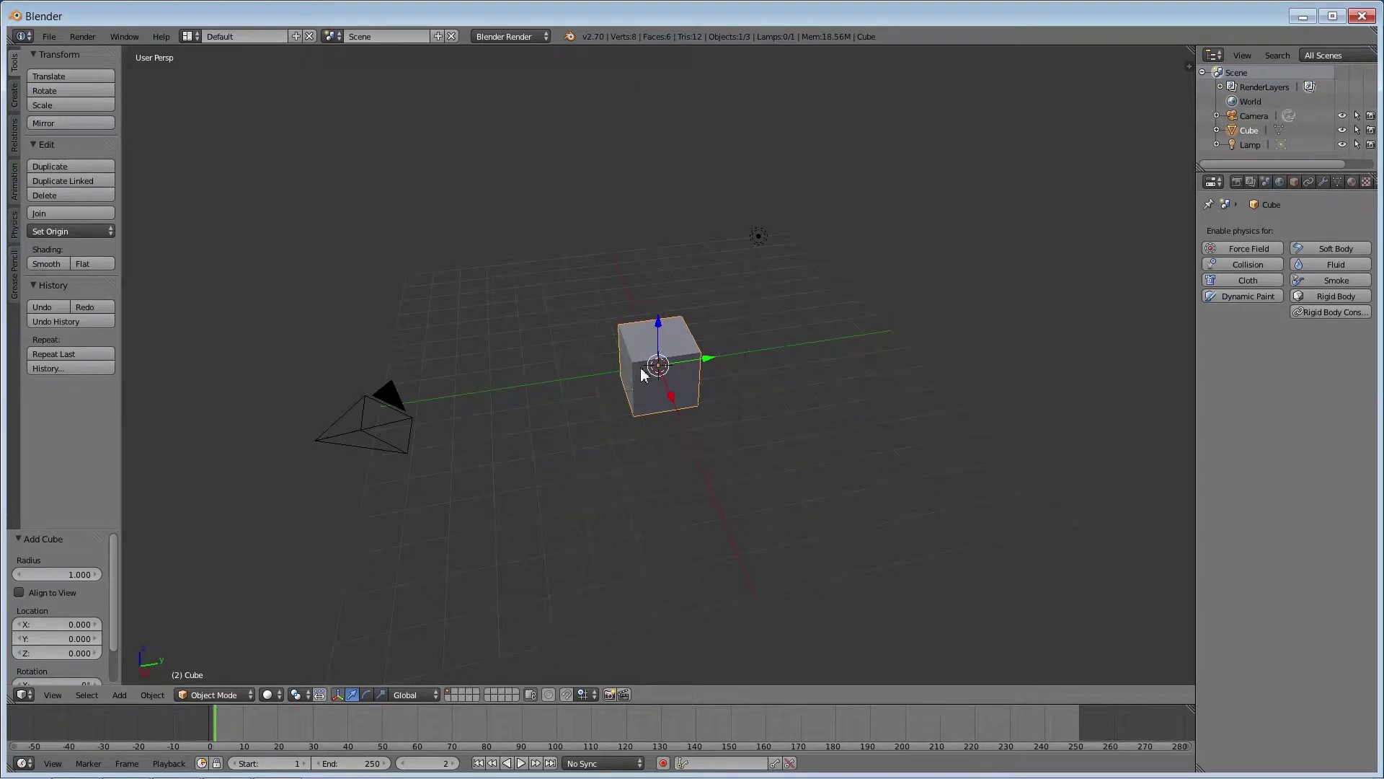
# - Put the cube into Edit Mode using the mode dropdown, after toggling Tab back and forth once
pyautogui.click(230, 695)
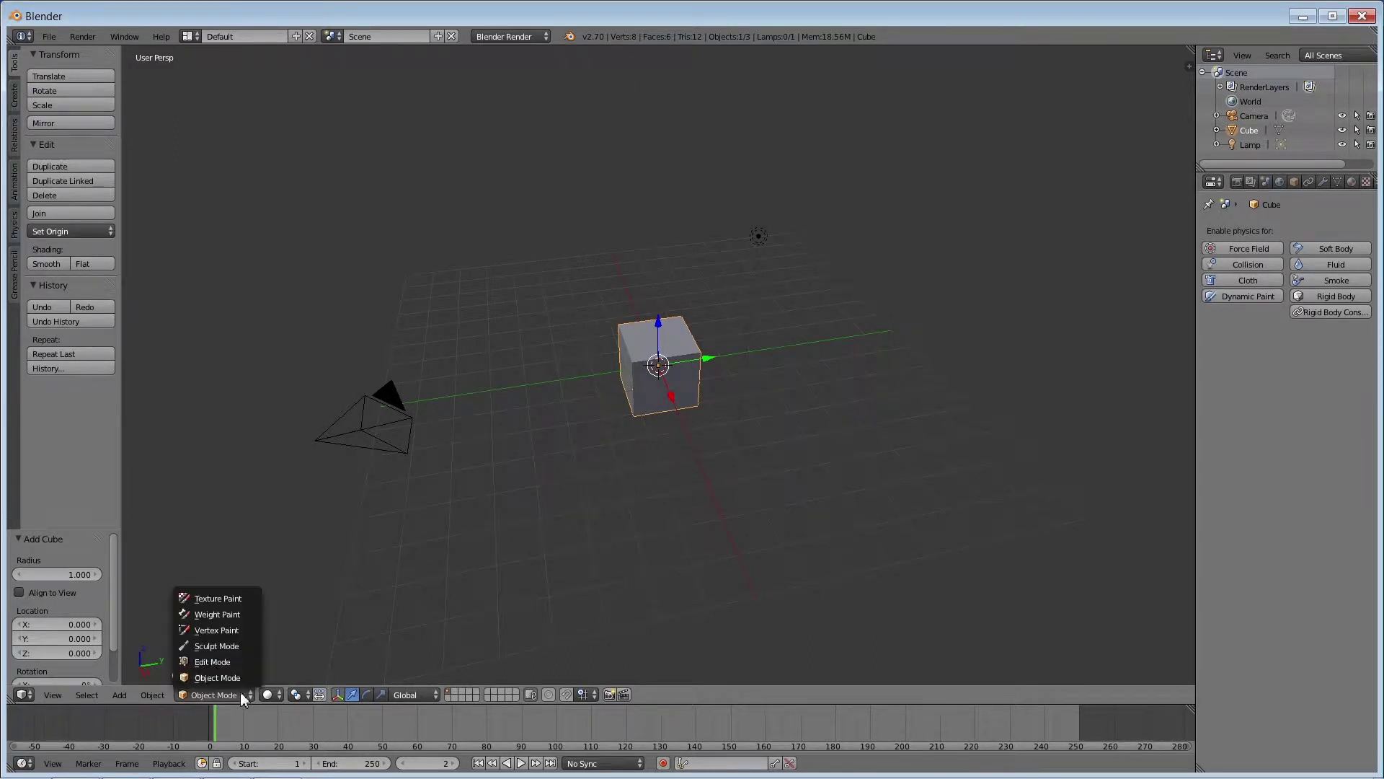
pyautogui.click(225, 661)
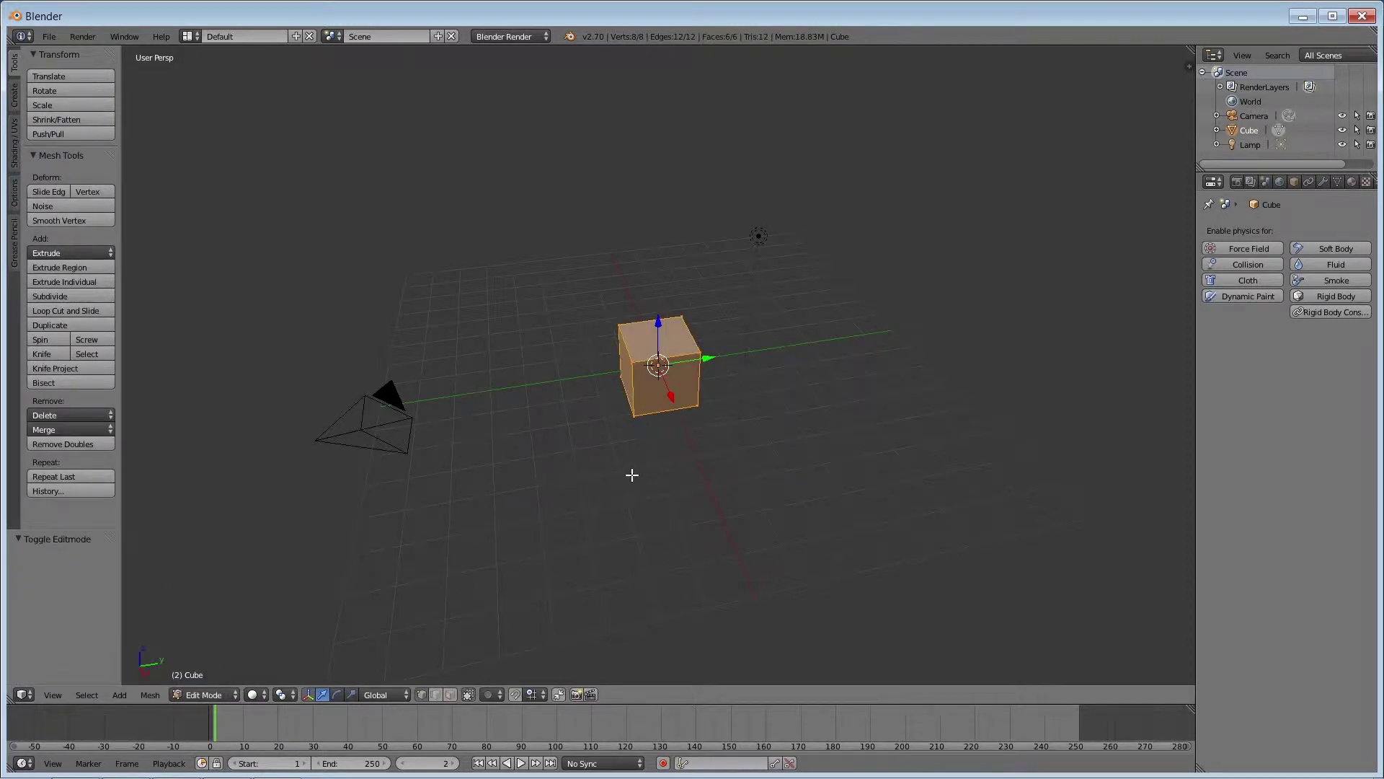
pyautogui.click(230, 696)
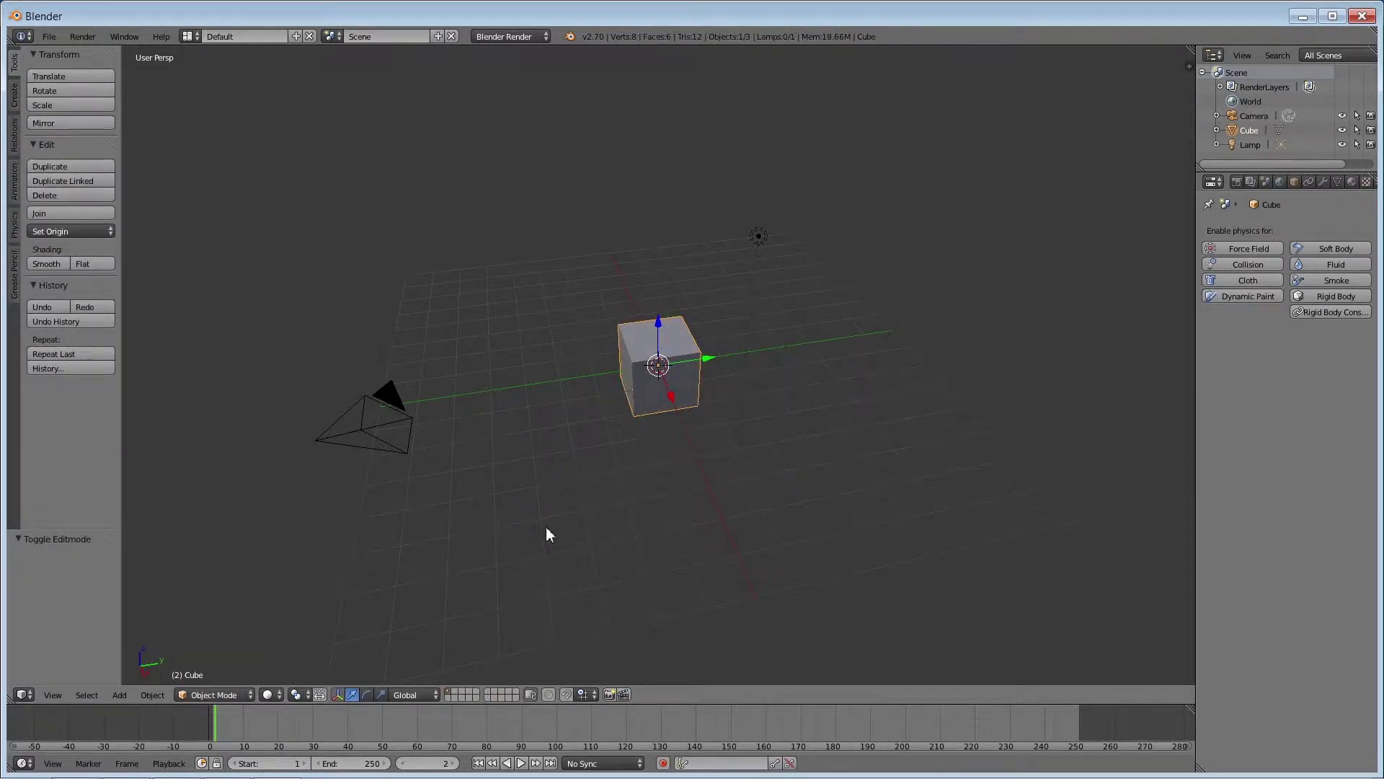
pyautogui.press('Tab')
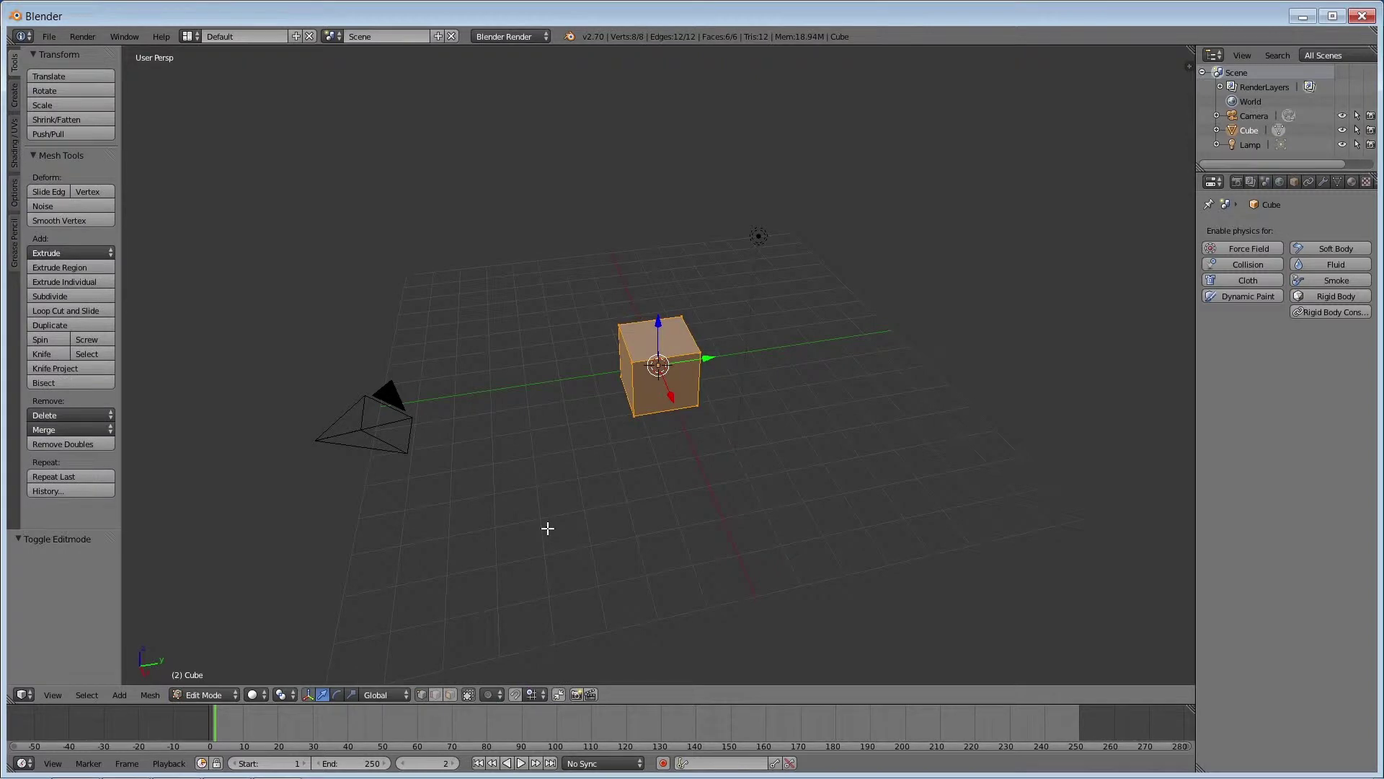
pyautogui.press('Tab')
pyautogui.press('Tab')
pyautogui.press('Tab')
pyautogui.press('Tab')
pyautogui.press('Tab')
pyautogui.press('Tab')
pyautogui.press('Tab')
pyautogui.press('Tab')
pyautogui.press('Tab')
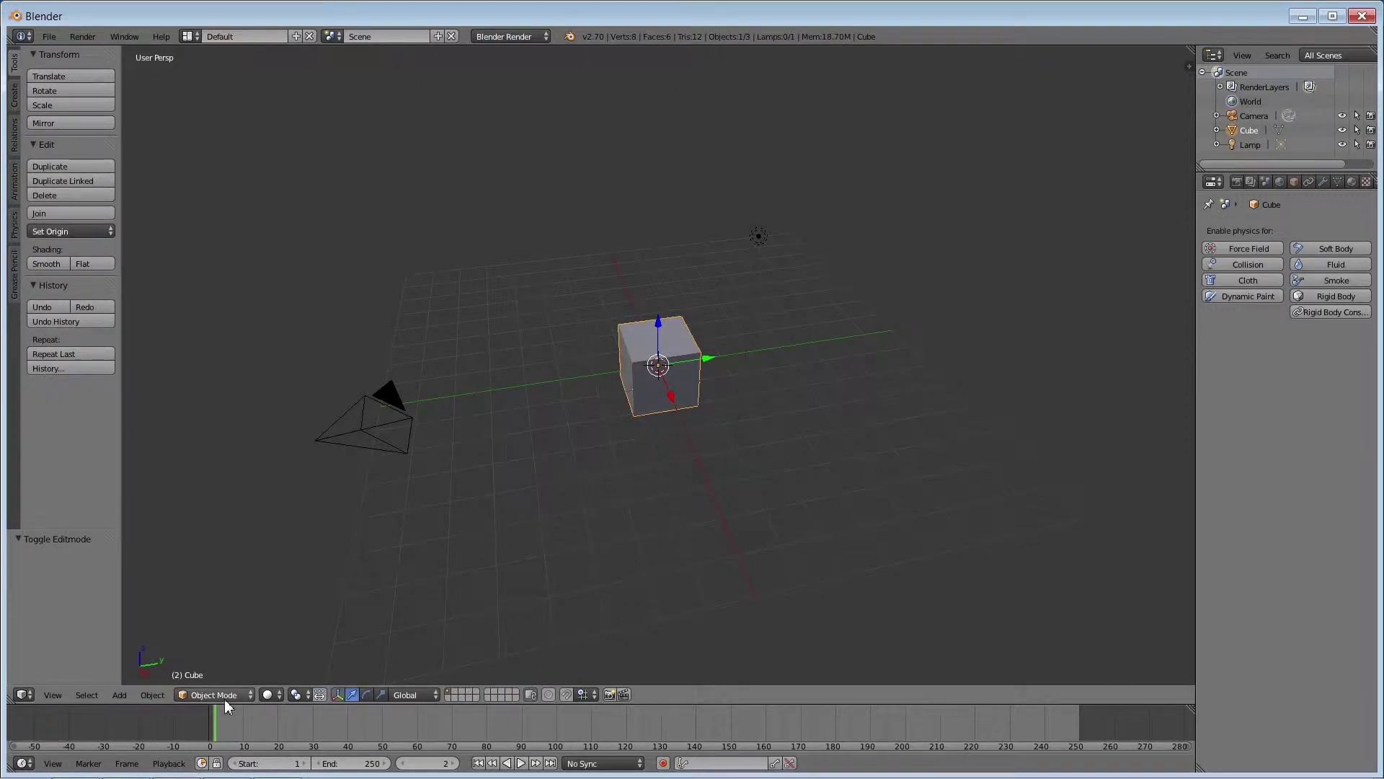
pyautogui.click(225, 695)
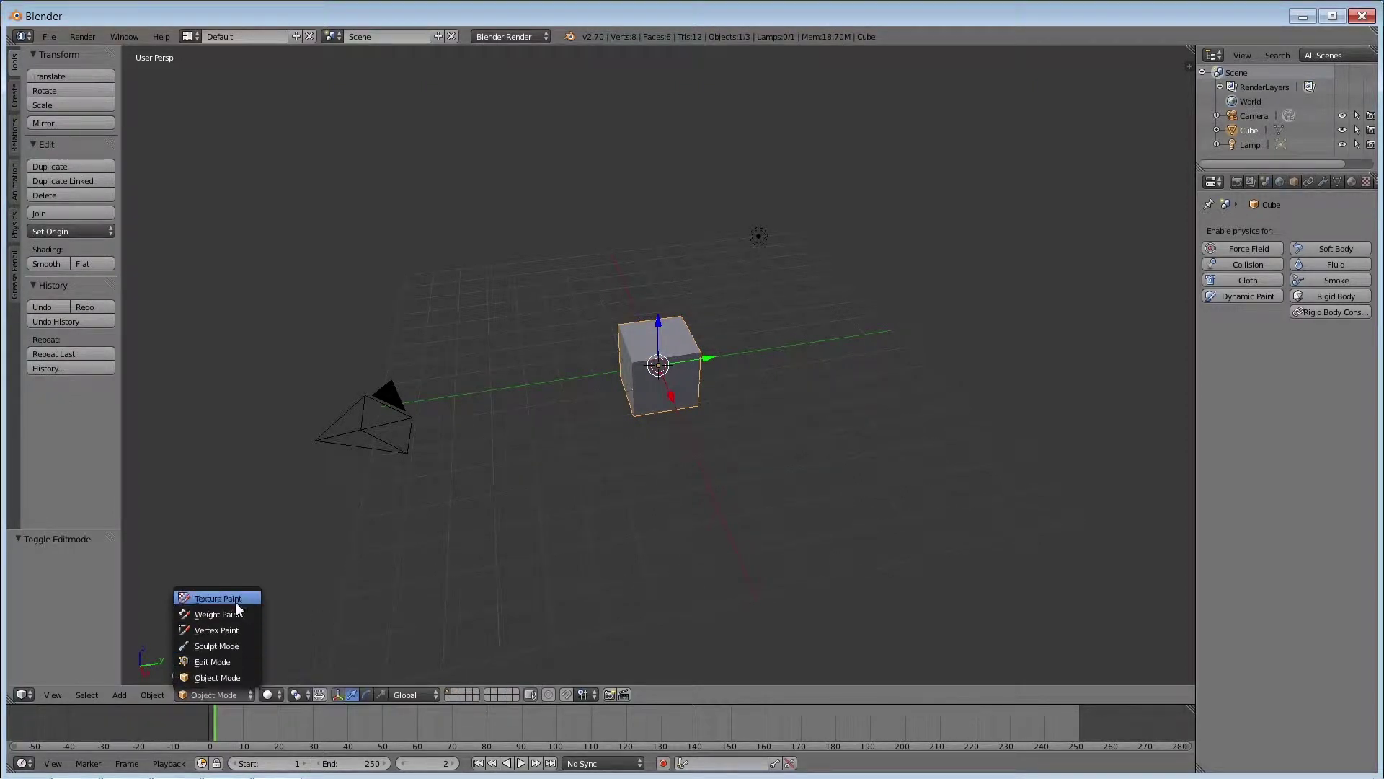
pyautogui.click(228, 668)
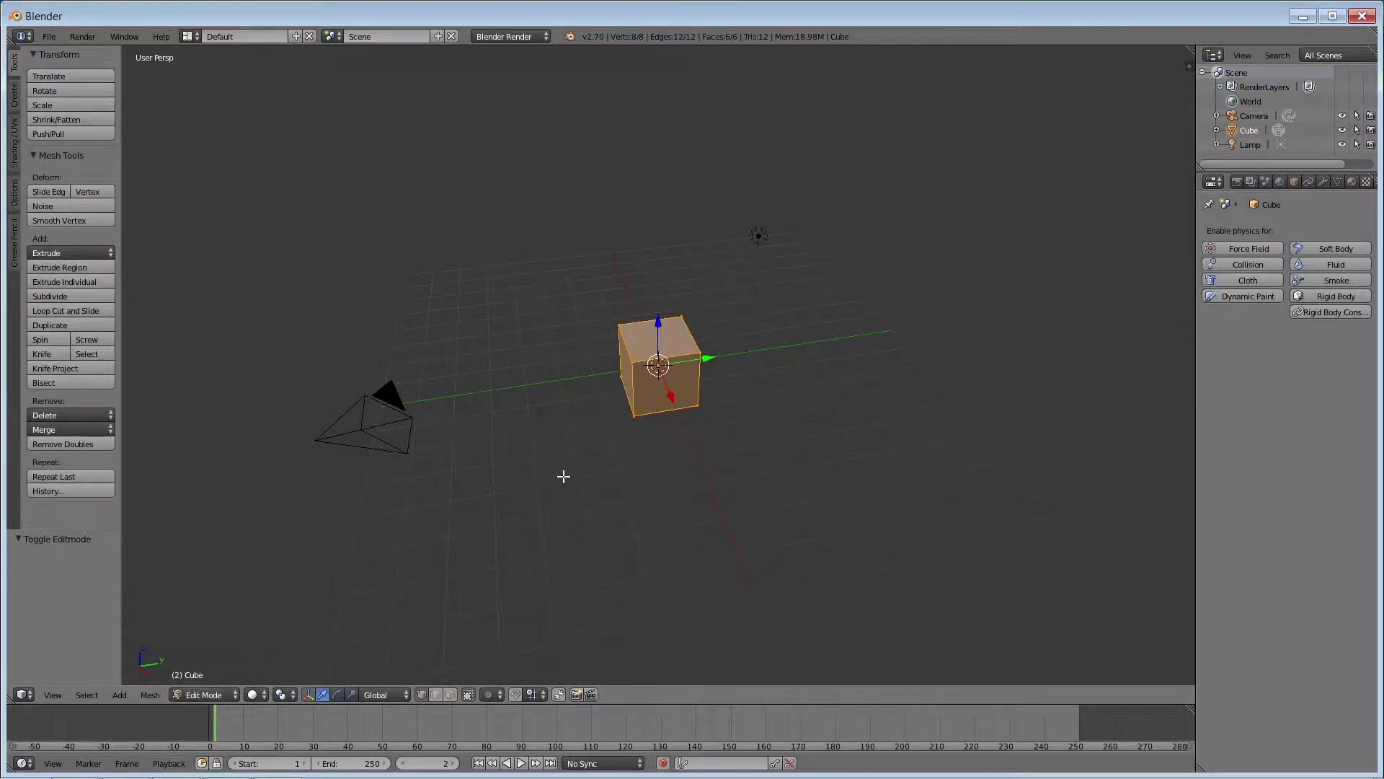
# - Zoom in, then select each top corner vertex in turn, ending on the front-left one
pyautogui.scroll(4, 703, 478)
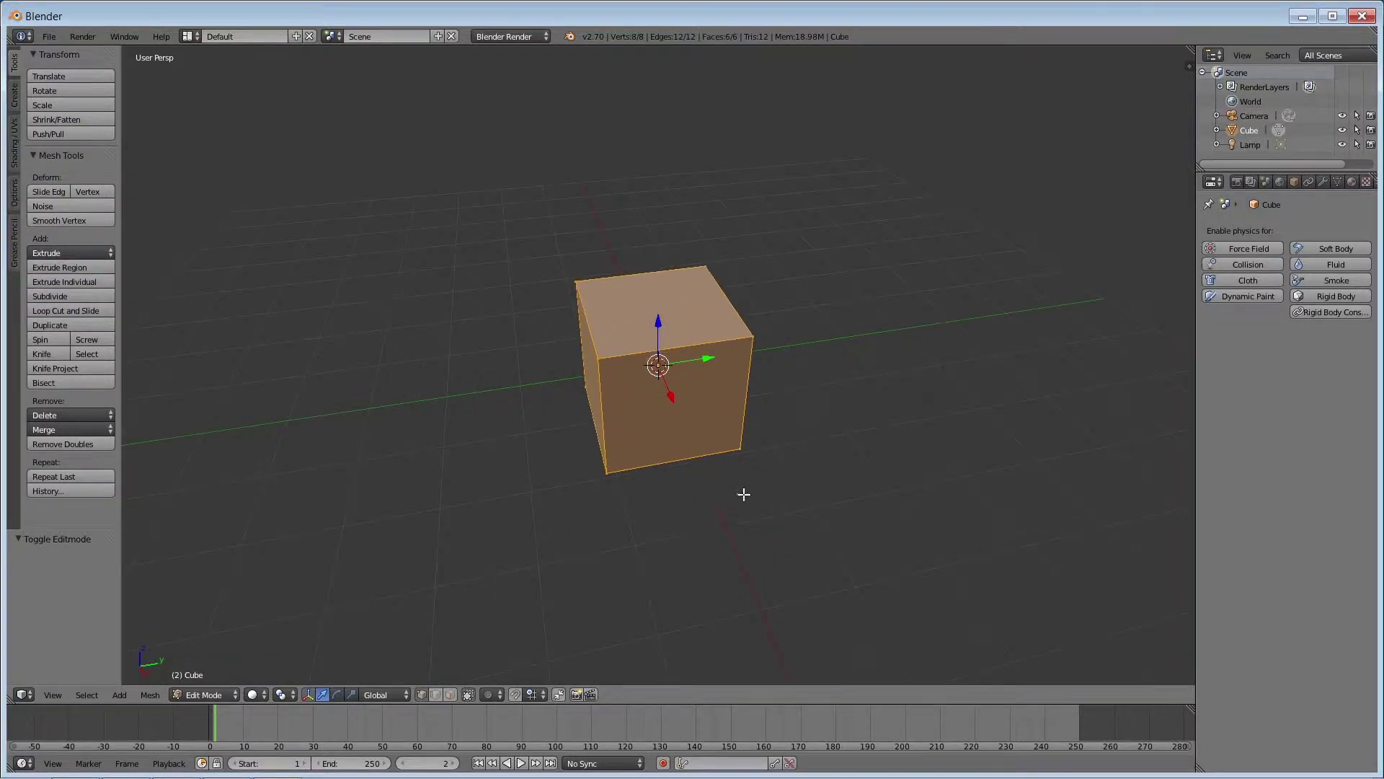
pyautogui.moveTo(741, 494)
pyautogui.mouseDown(button='middle')
pyautogui.moveTo(673, 584)
pyautogui.moveTo(690, 465)
pyautogui.moveTo(500, 476)
pyautogui.moveTo(488, 461)
pyautogui.moveTo(704, 448)
pyautogui.moveTo(723, 504)
pyautogui.moveTo(750, 494)
pyautogui.moveTo(757, 386)
pyautogui.mouseUp(button='middle')
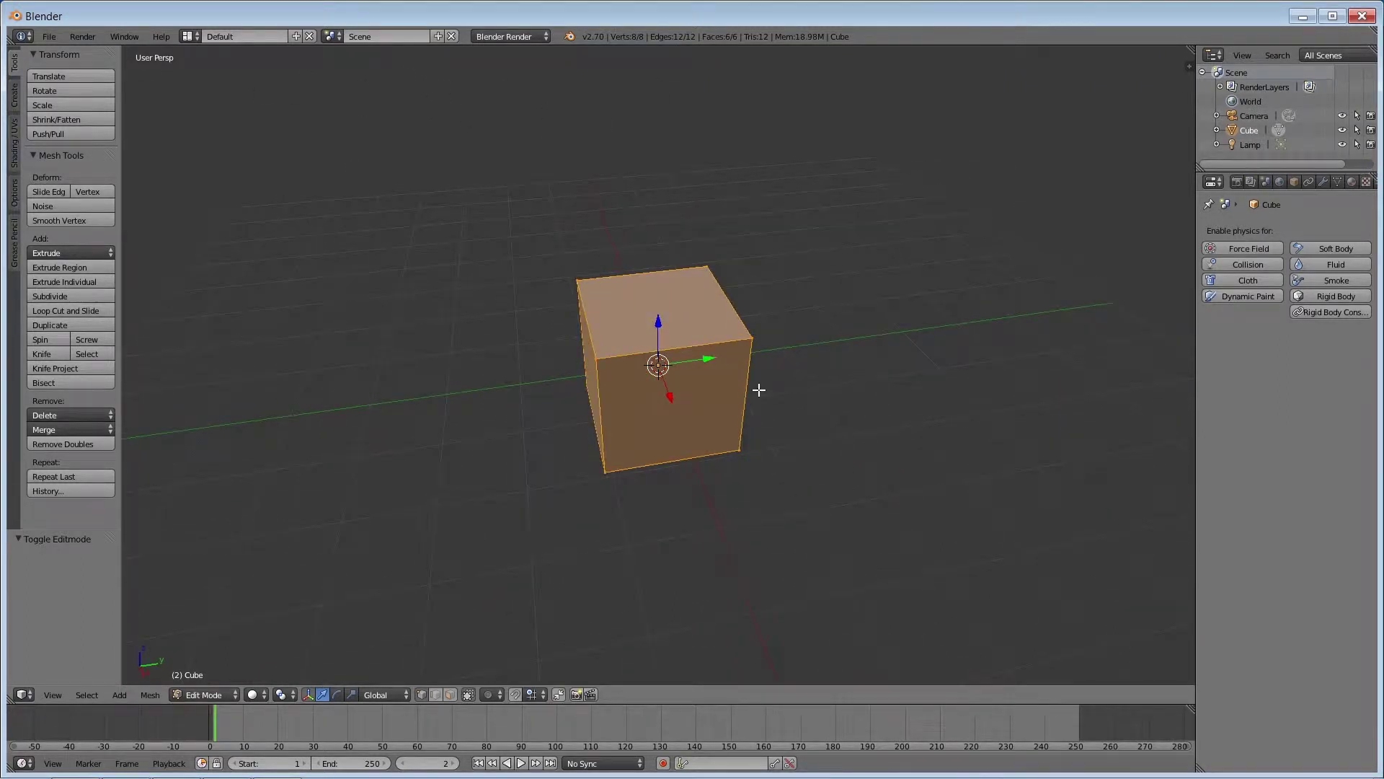
pyautogui.rightClick(595, 359)
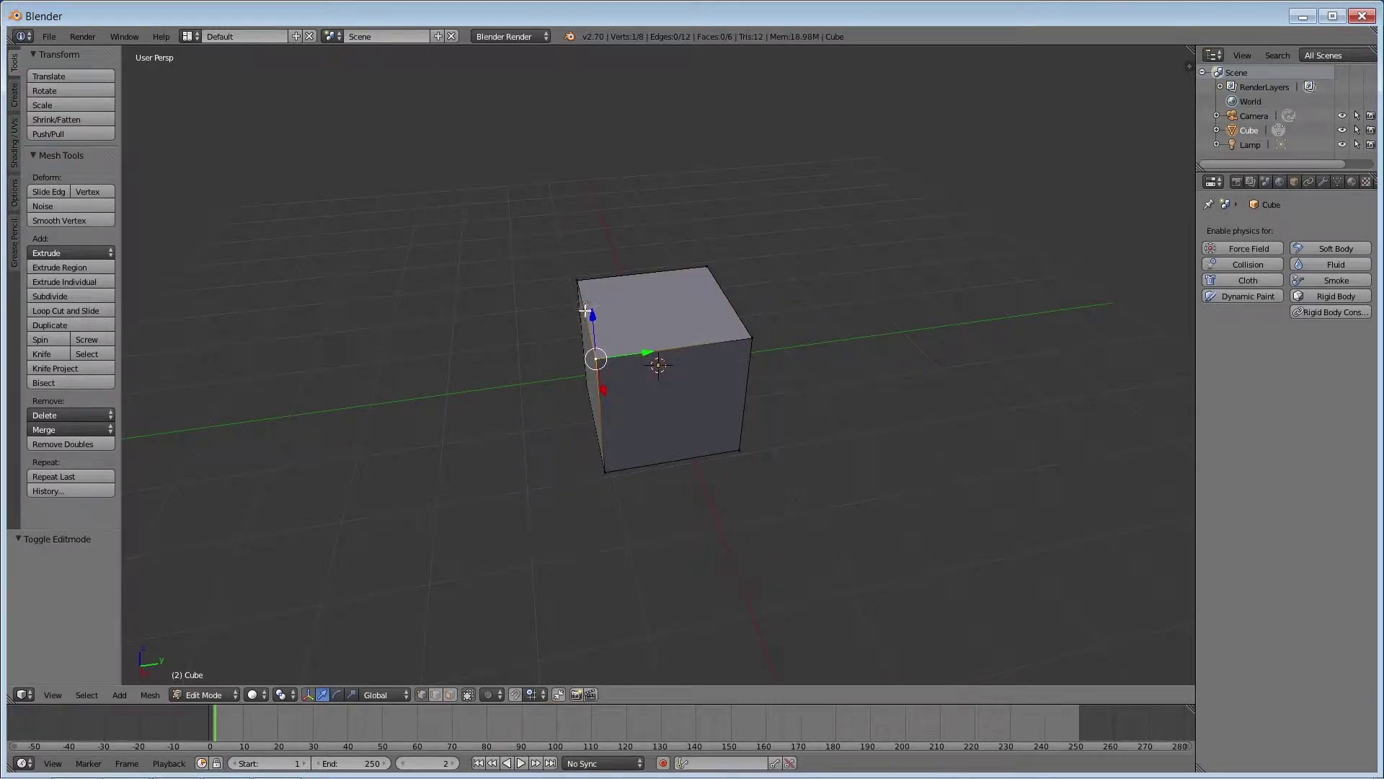
pyautogui.rightClick(579, 281)
pyautogui.rightClick(710, 271)
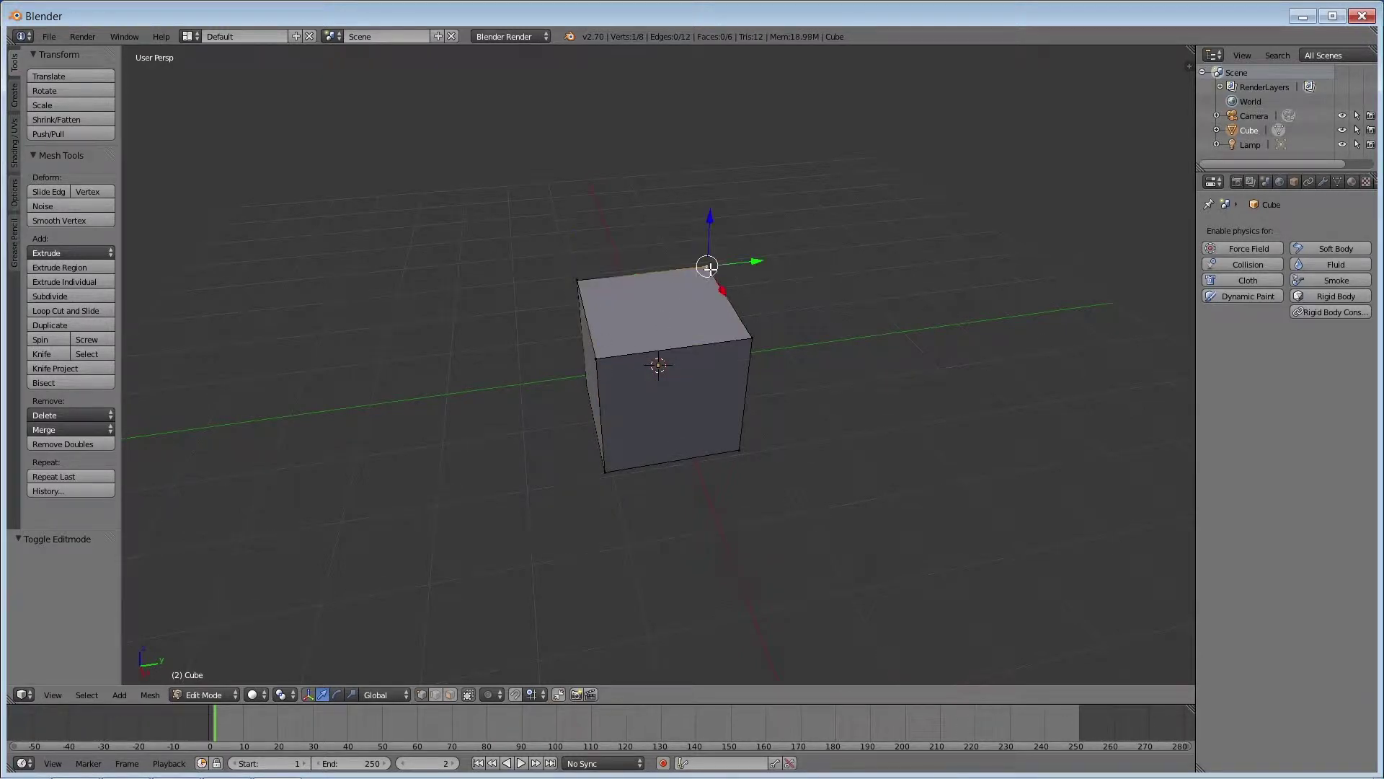
pyautogui.rightClick(752, 338)
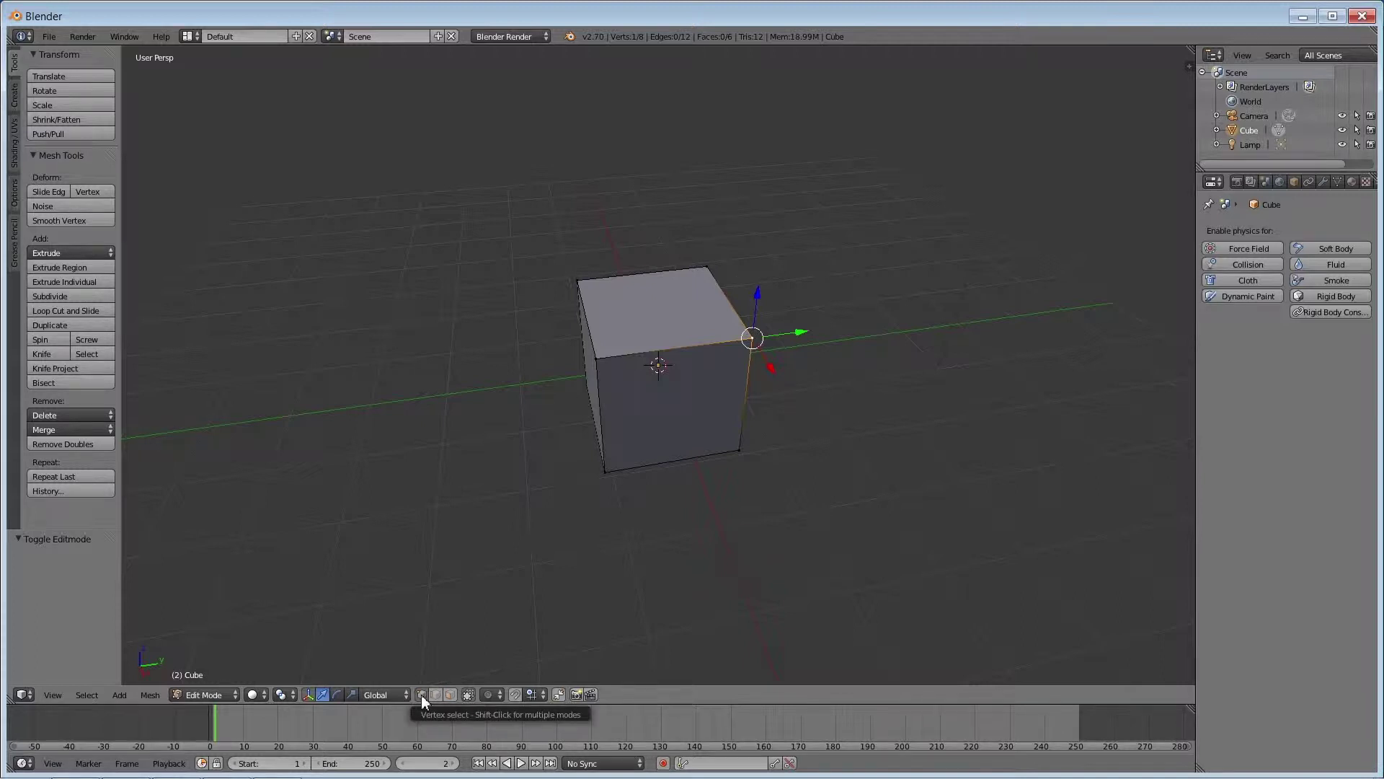
pyautogui.rightClick(596, 360)
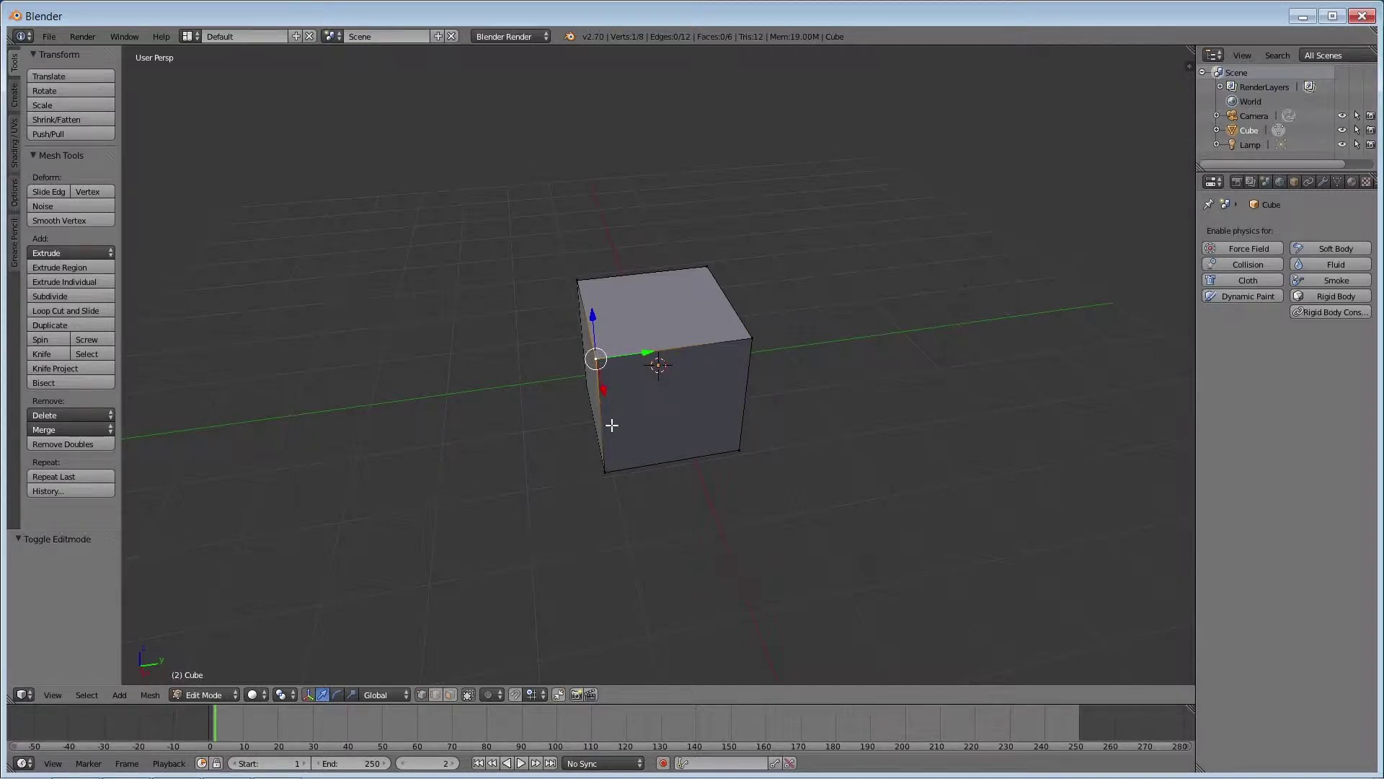
pyautogui.moveTo(612, 425); pyautogui.dragTo(656, 423, button='middle')
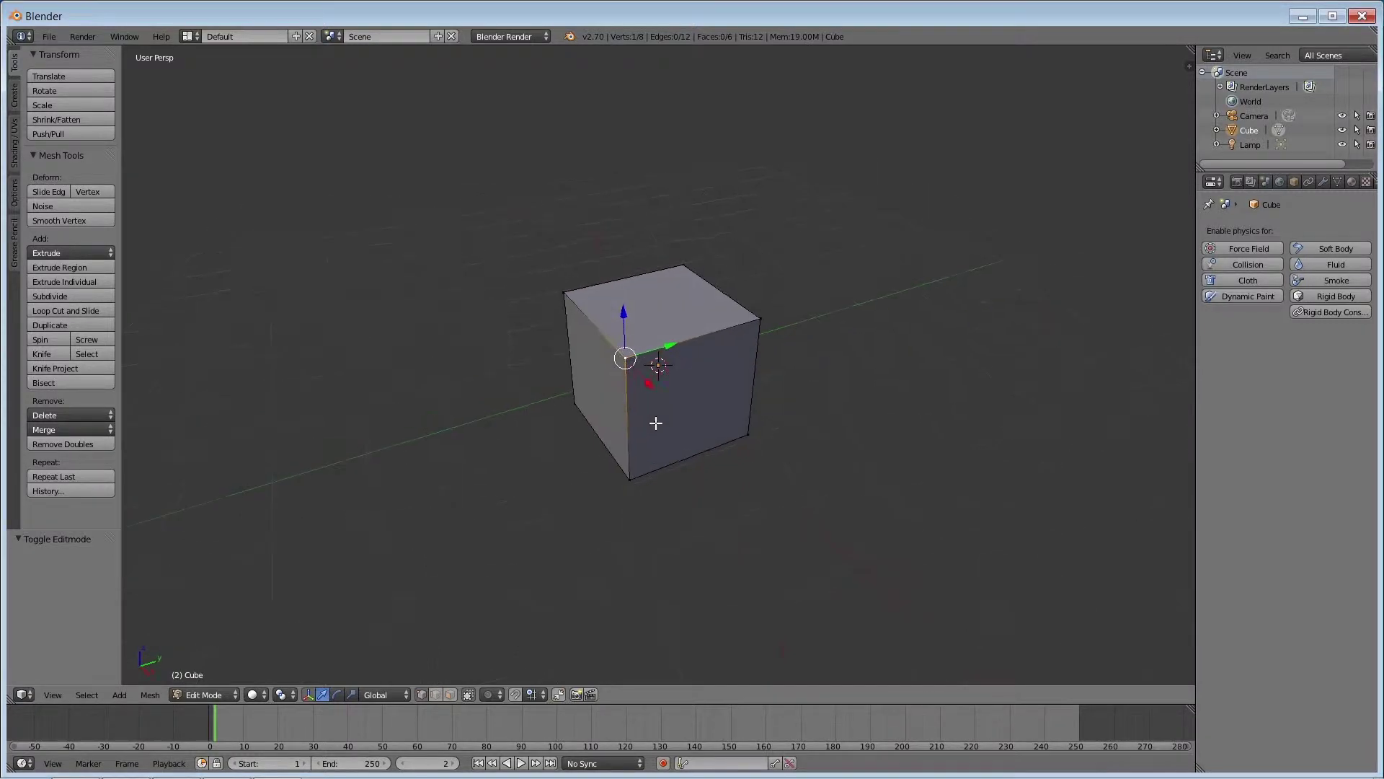
# - Select the top front edge, then the top face, then return to Vertex select mode
pyautogui.click(434, 695)
pyautogui.click(673, 344)
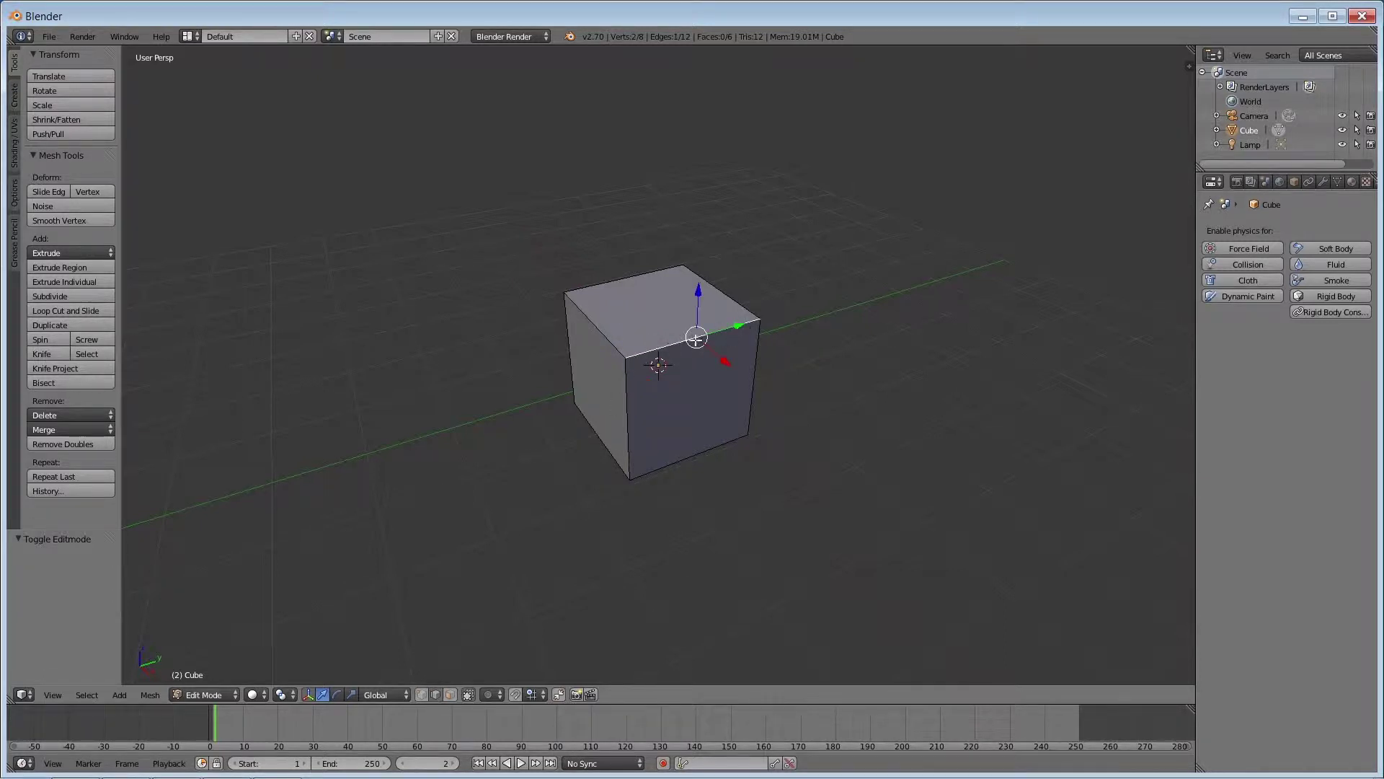
pyautogui.click(451, 694)
pyautogui.click(634, 278)
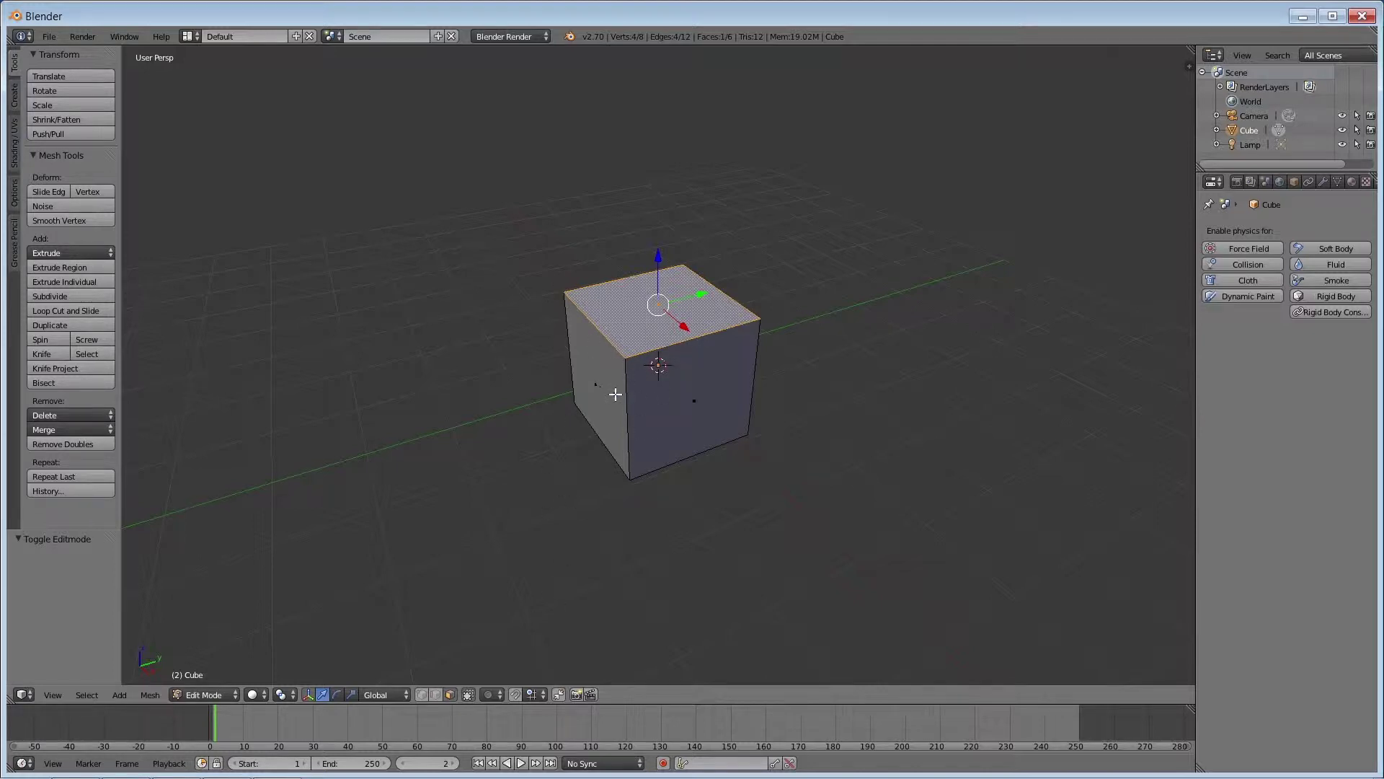
pyautogui.click(422, 695)
# - Move the top-left corner vertex to a new position
pyautogui.rightClick(565, 293)
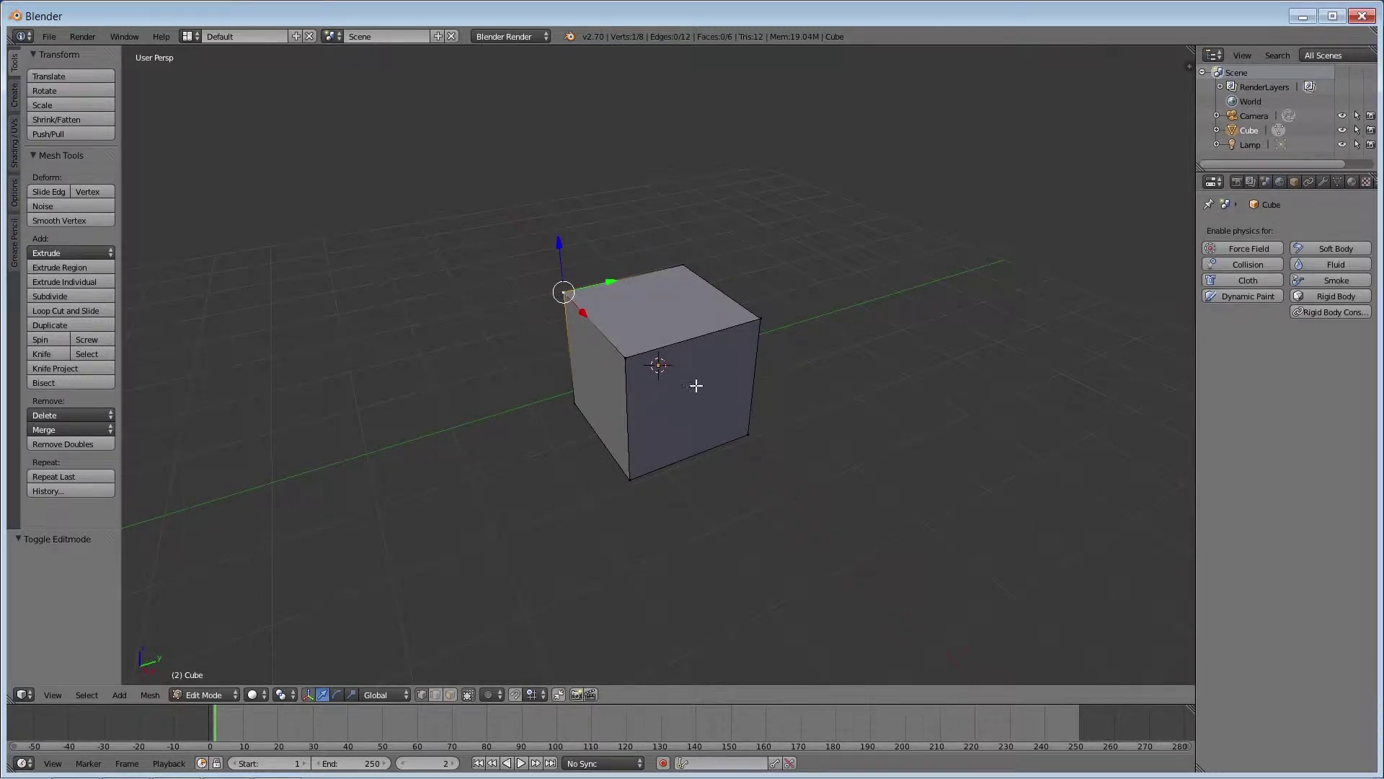
pyautogui.moveTo(695, 385)
pyautogui.mouseDown(button='middle')
pyautogui.moveTo(664, 370)
pyautogui.moveTo(656, 312)
pyautogui.moveTo(844, 423)
pyautogui.moveTo(887, 383)
pyautogui.moveTo(847, 468)
pyautogui.mouseUp(button='middle')
pyautogui.press('g')
pyautogui.click(706, 292)
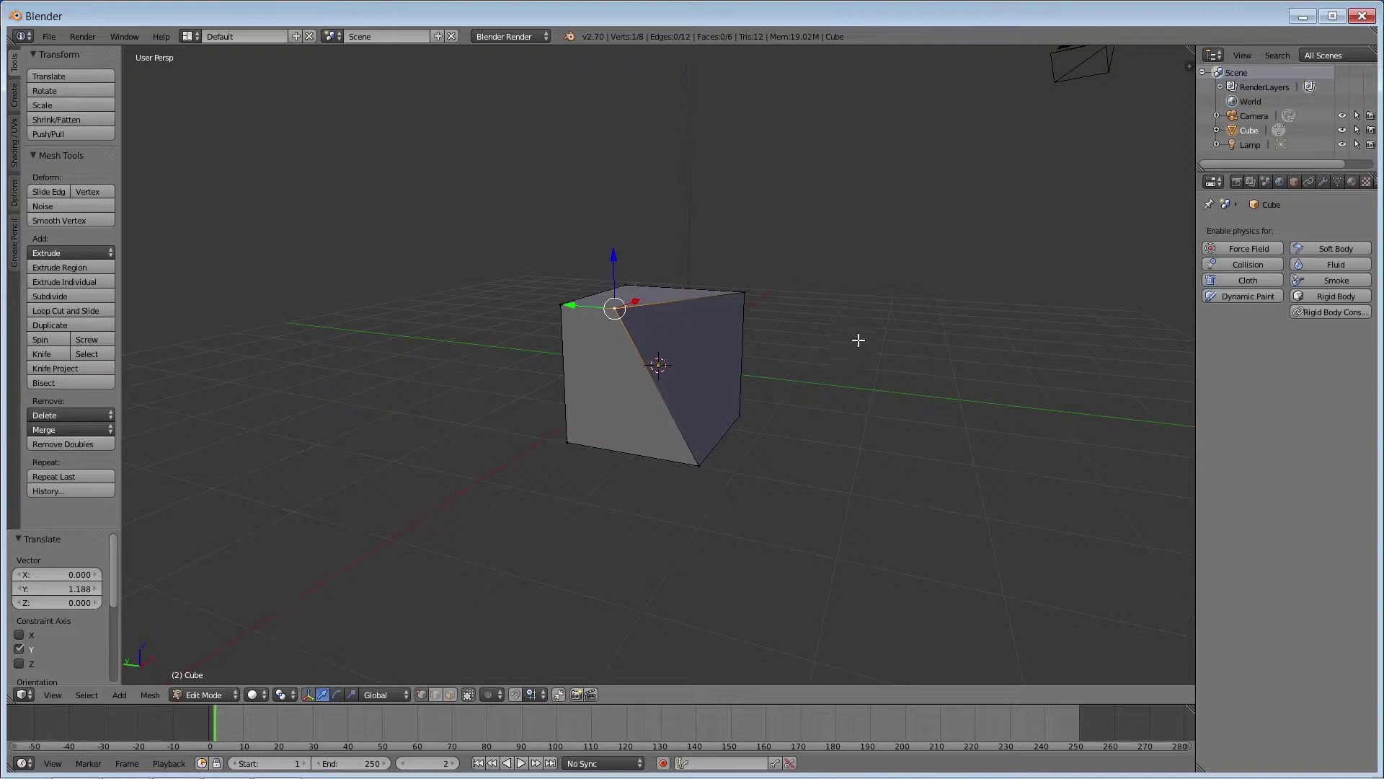
# - Select the front-top edge and move it along the Y axis, after one cancelled attempt
pyautogui.moveTo(786, 403); pyautogui.dragTo(902, 430, button='middle')
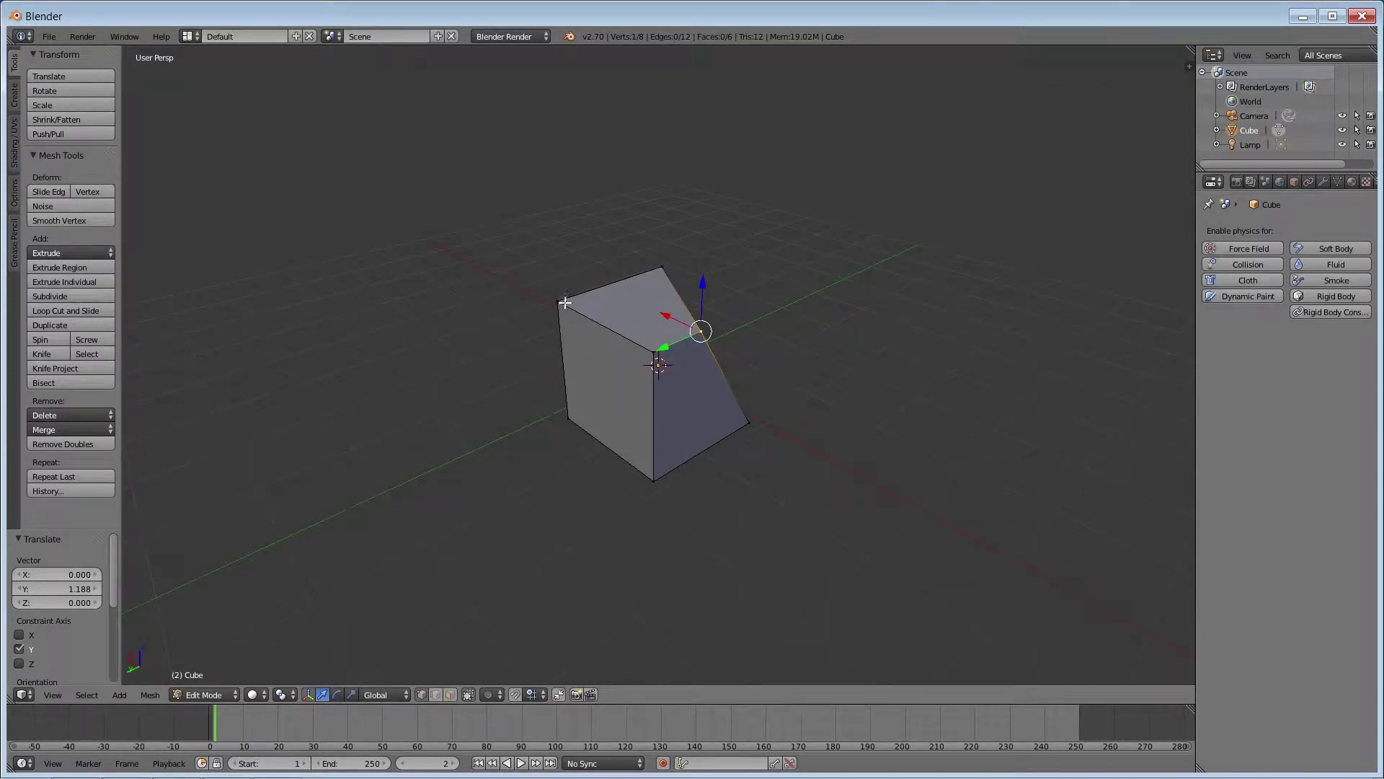
pyautogui.rightClick(653, 351)
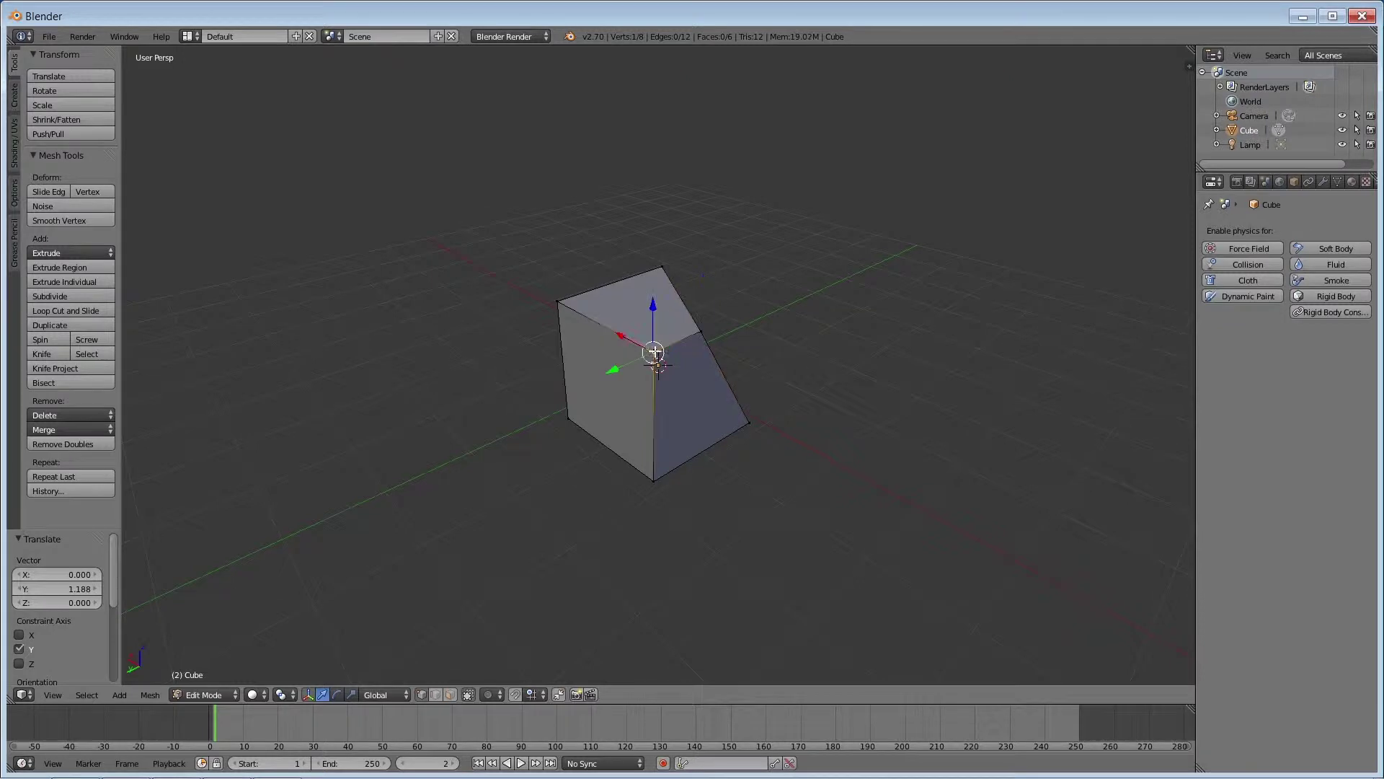
pyautogui.keyDown('shift'); pyautogui.rightClick(563, 300); pyautogui.keyUp('shift')
pyautogui.press('g')
pyautogui.press('y')
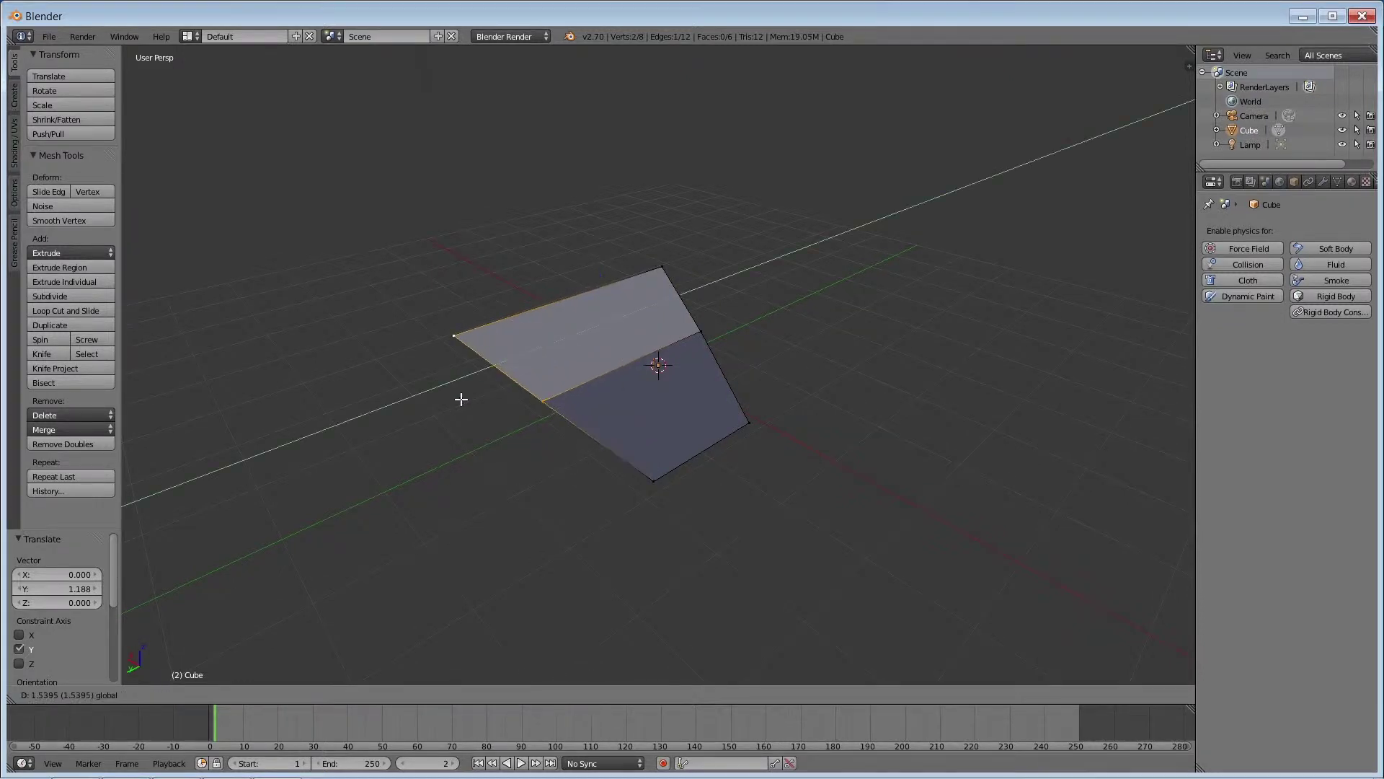
pyautogui.press('Escape')
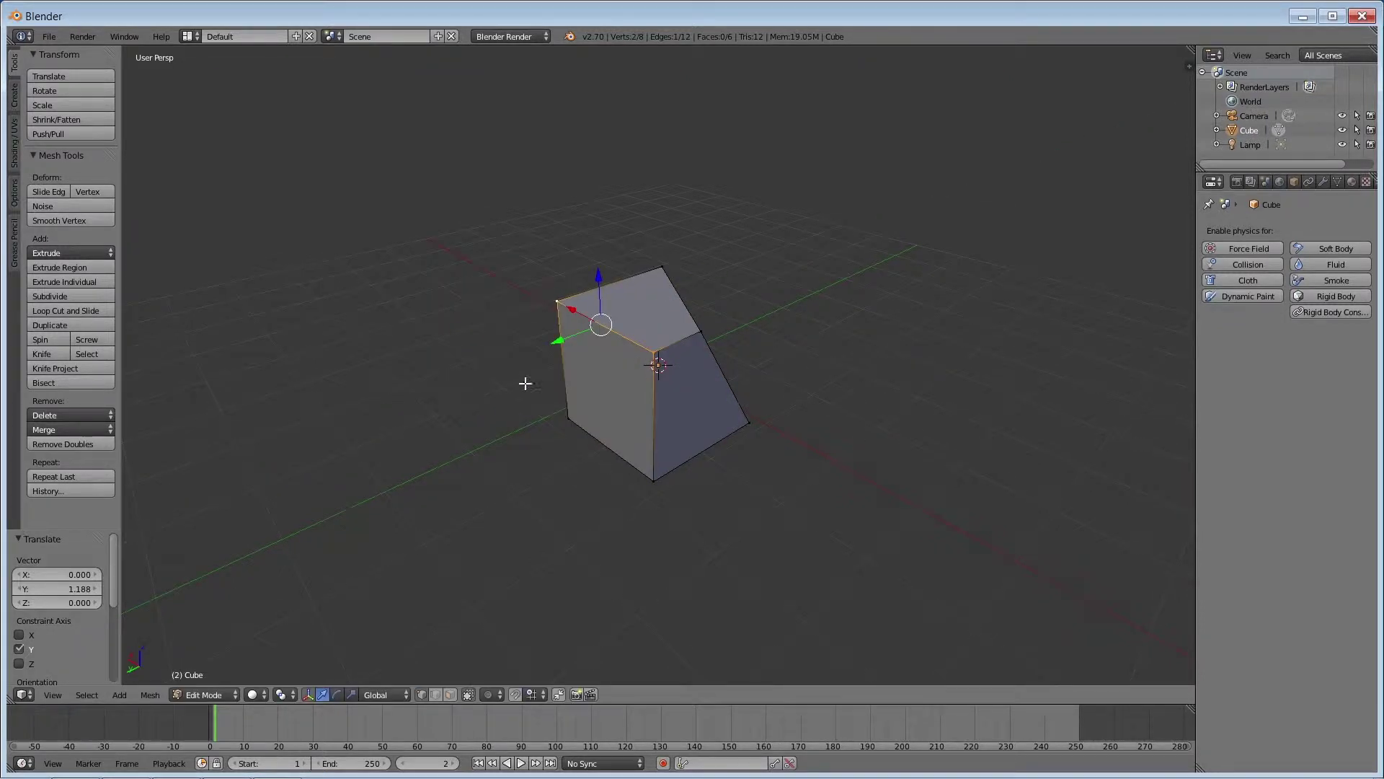
pyautogui.click(437, 695)
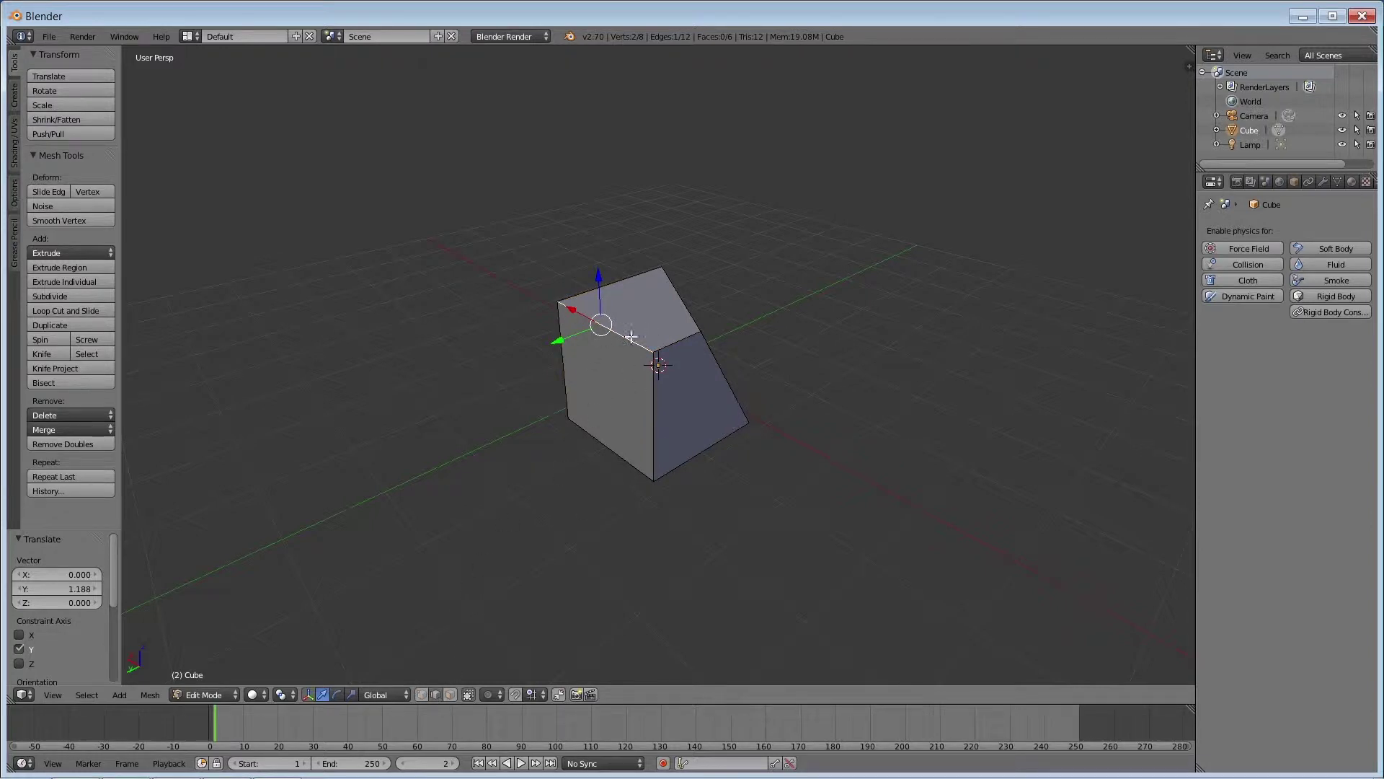
pyautogui.press('g')
pyautogui.press('y')
pyautogui.click(450, 384)
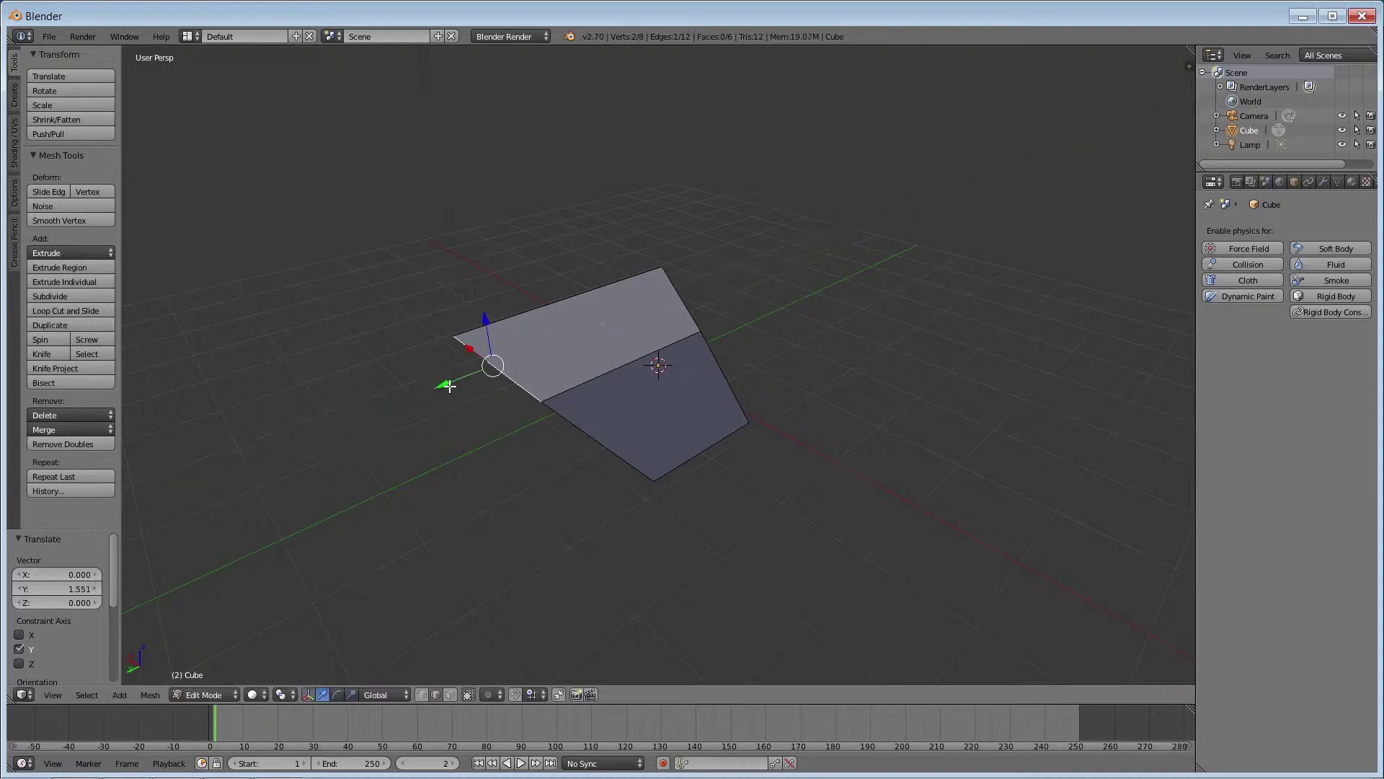
# - Shift the lower-right edge along the X axis
pyautogui.rightClick(718, 441)
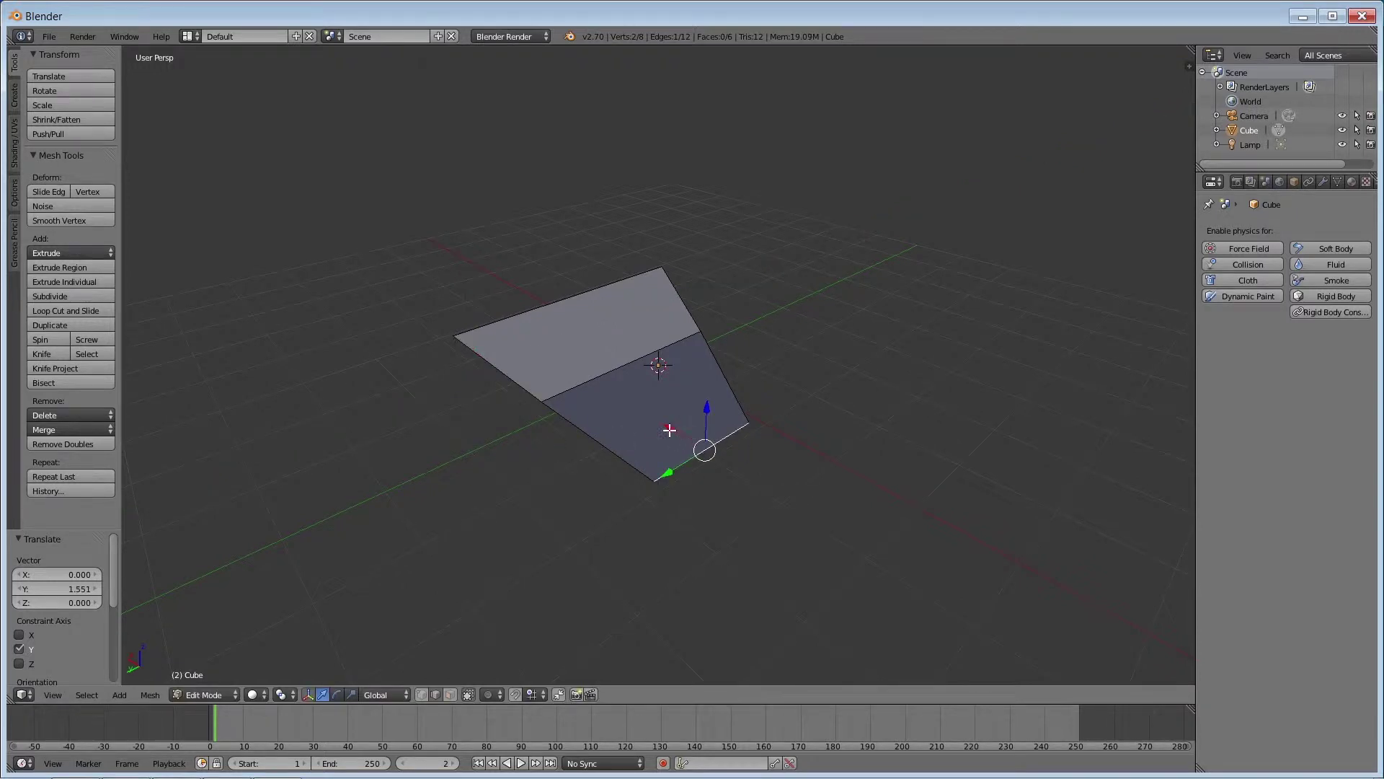
pyautogui.press('g')
pyautogui.press('x')
pyautogui.click(839, 486)
pyautogui.moveTo(839, 486)
pyautogui.mouseDown(button='middle')
pyautogui.moveTo(667, 507)
pyautogui.moveTo(630, 401)
pyautogui.moveTo(490, 468)
pyautogui.moveTo(748, 522)
pyautogui.moveTo(902, 473)
pyautogui.moveTo(642, 274)
pyautogui.mouseUp(button='middle')
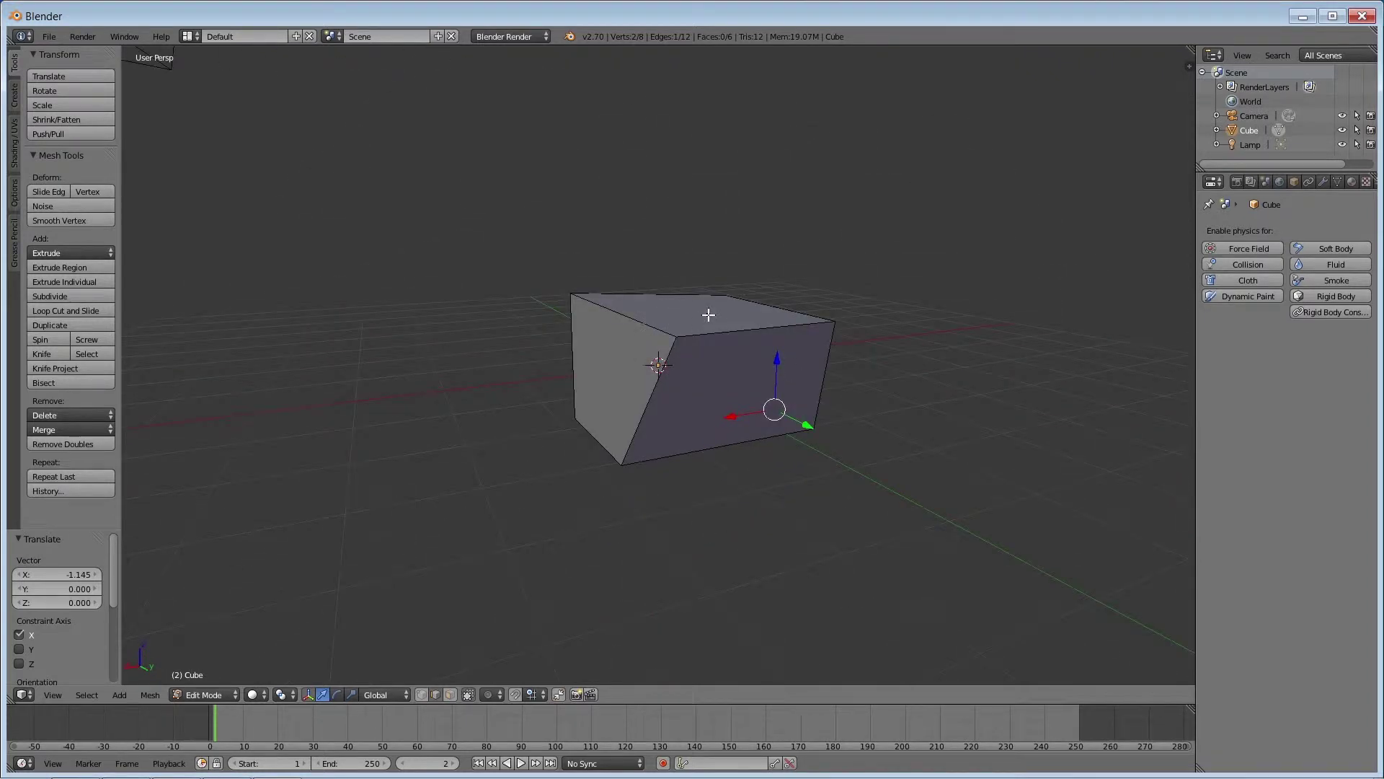
# - Select the top-left corner vertex and try moving it along Y, cancelling both moves
pyautogui.rightClick(573, 293)
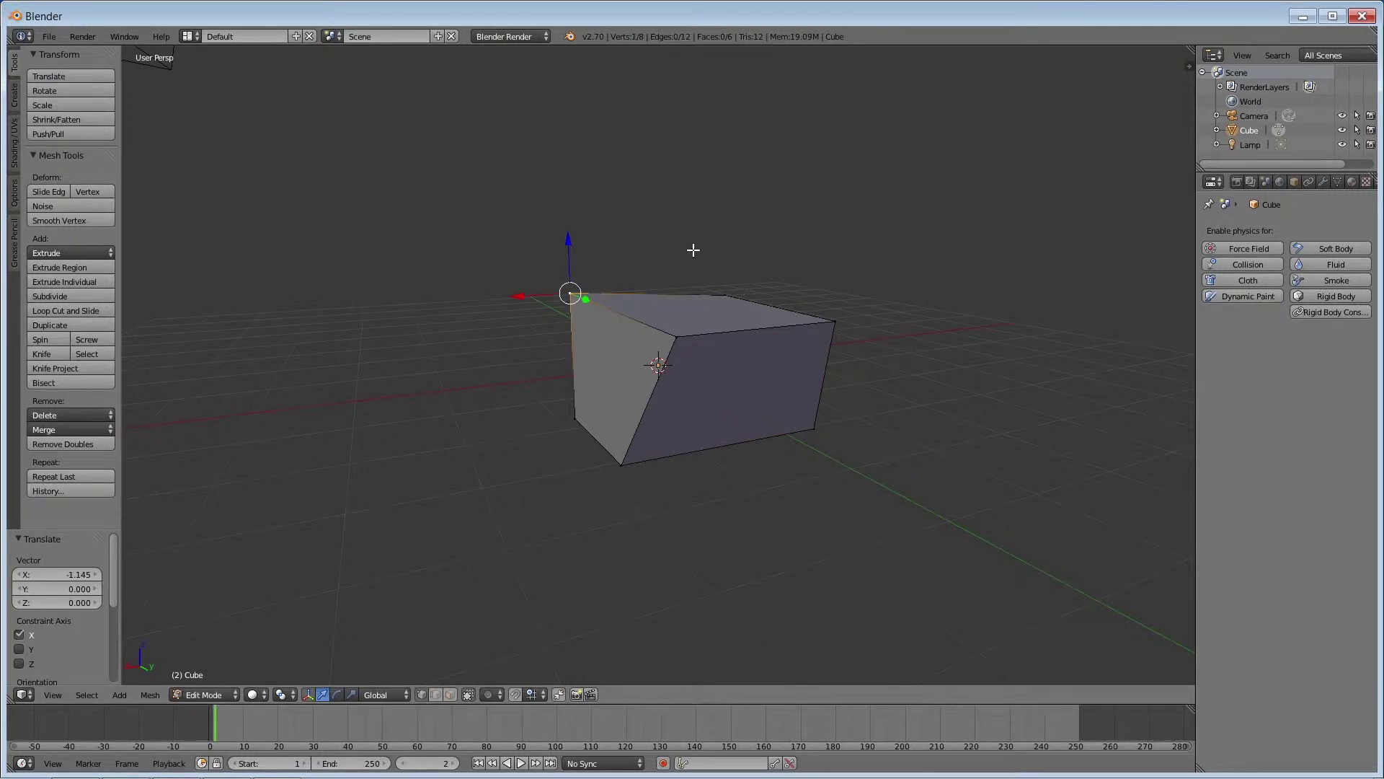
pyautogui.press('g')
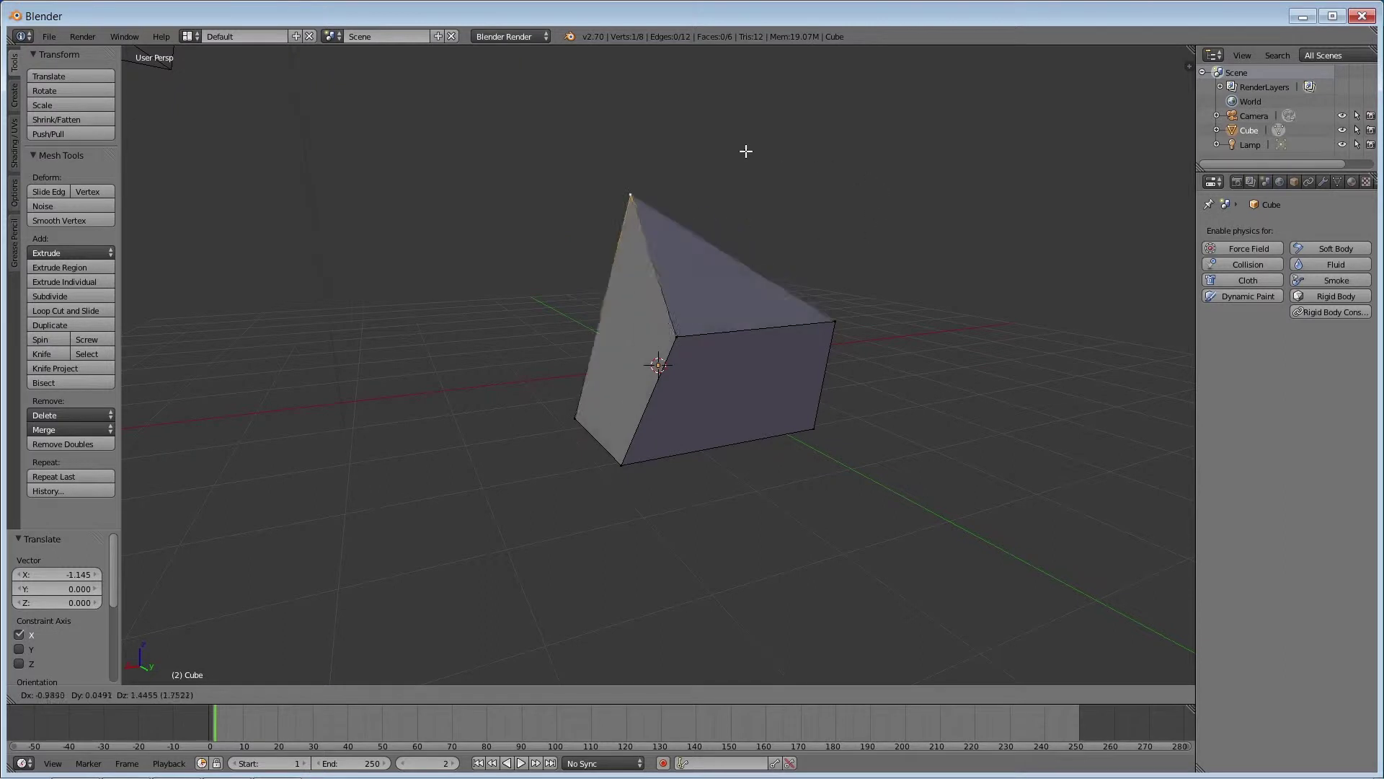
pyautogui.rightClick(644, 198)
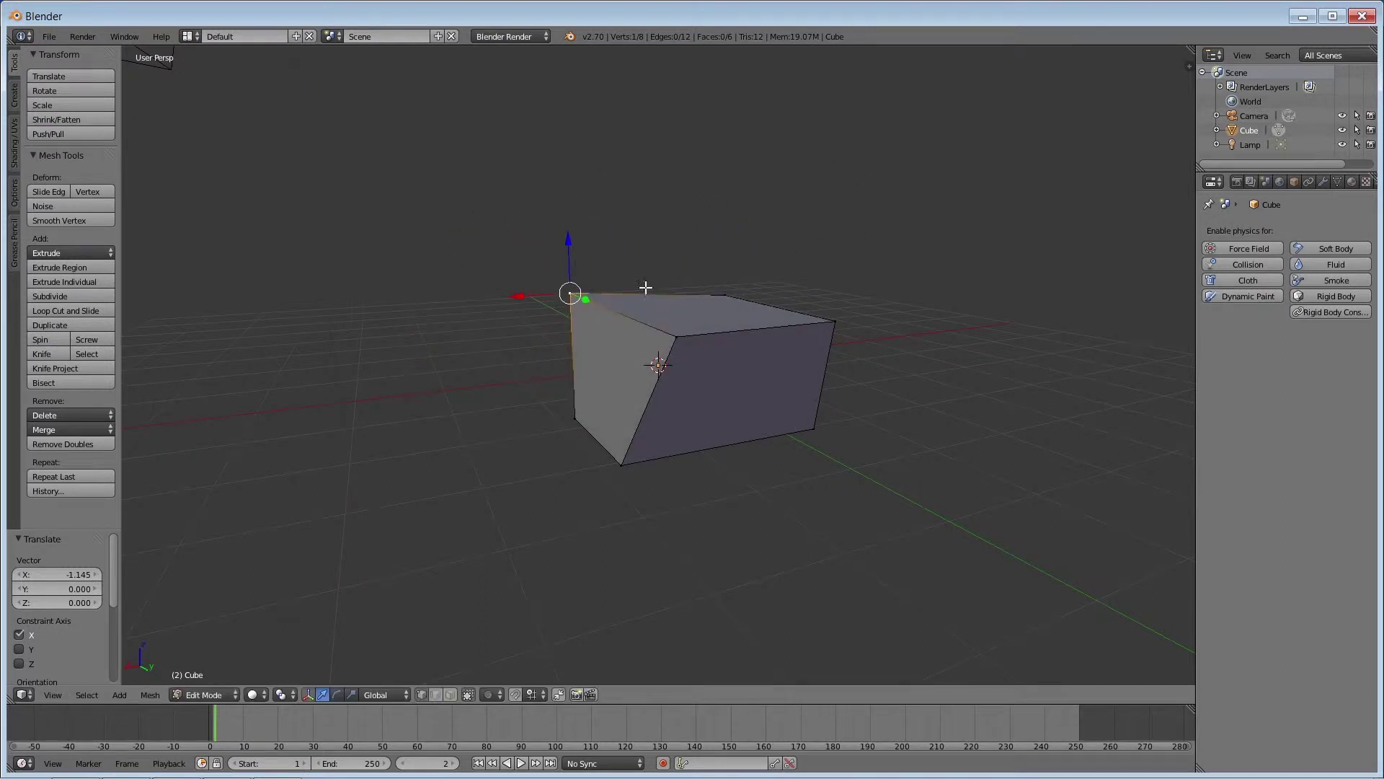
pyautogui.moveTo(541, 383); pyautogui.dragTo(678, 402, button='middle')
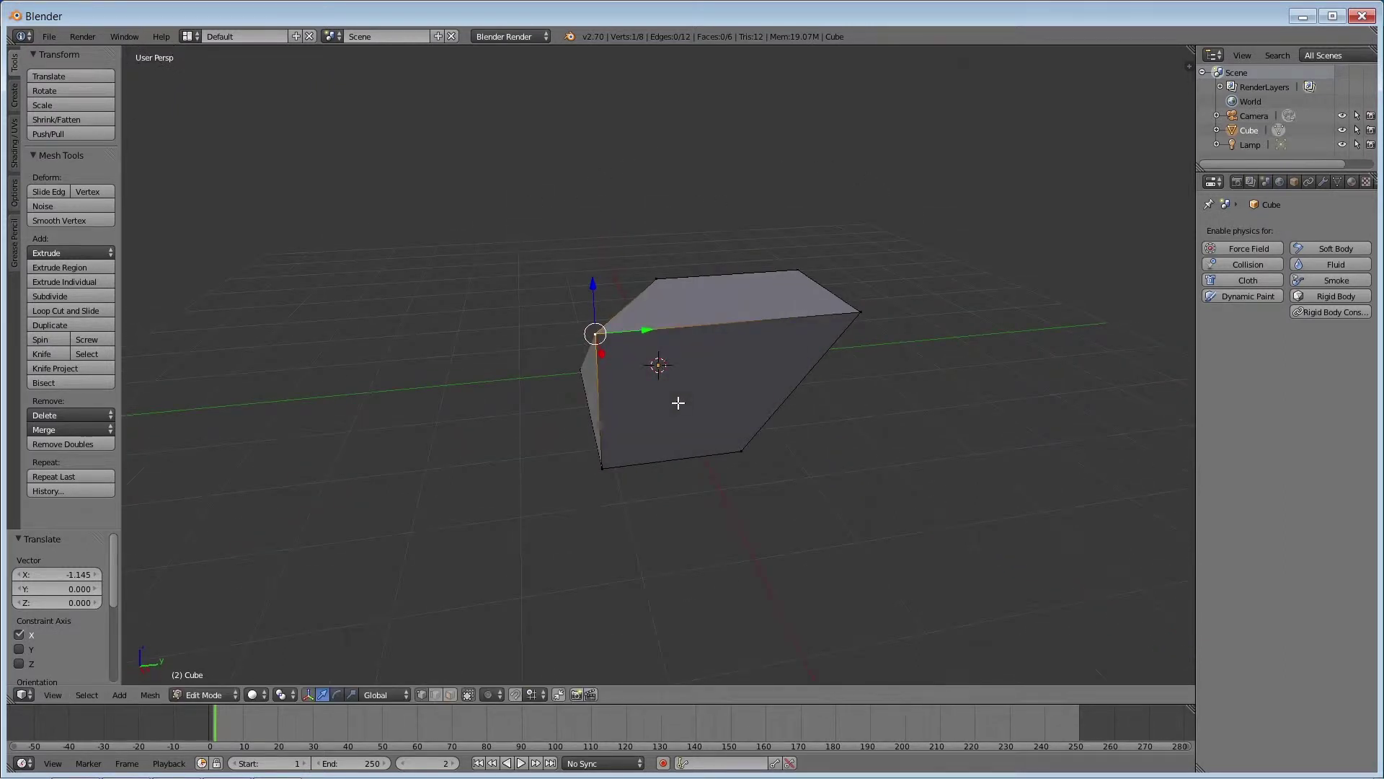
pyautogui.press('g')
pyautogui.press('y')
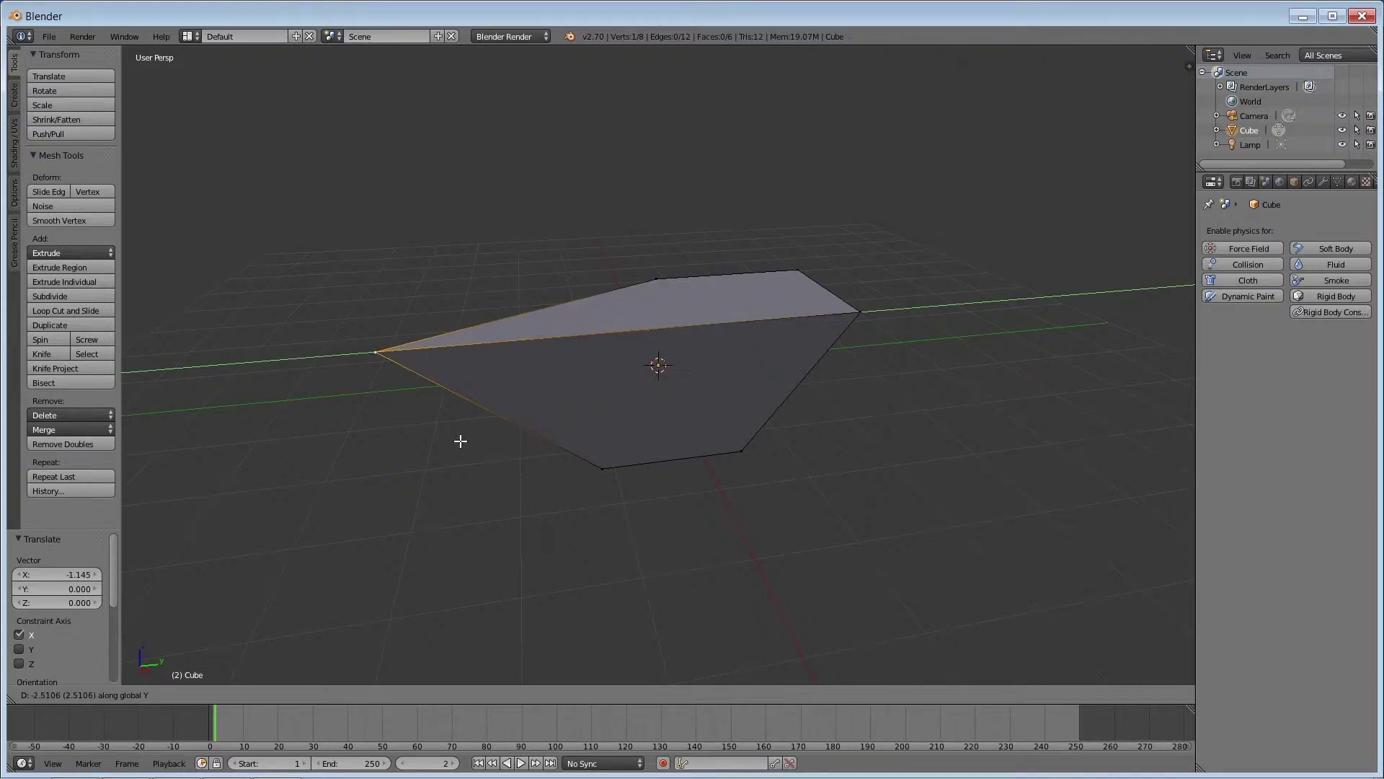
pyautogui.press('Escape')
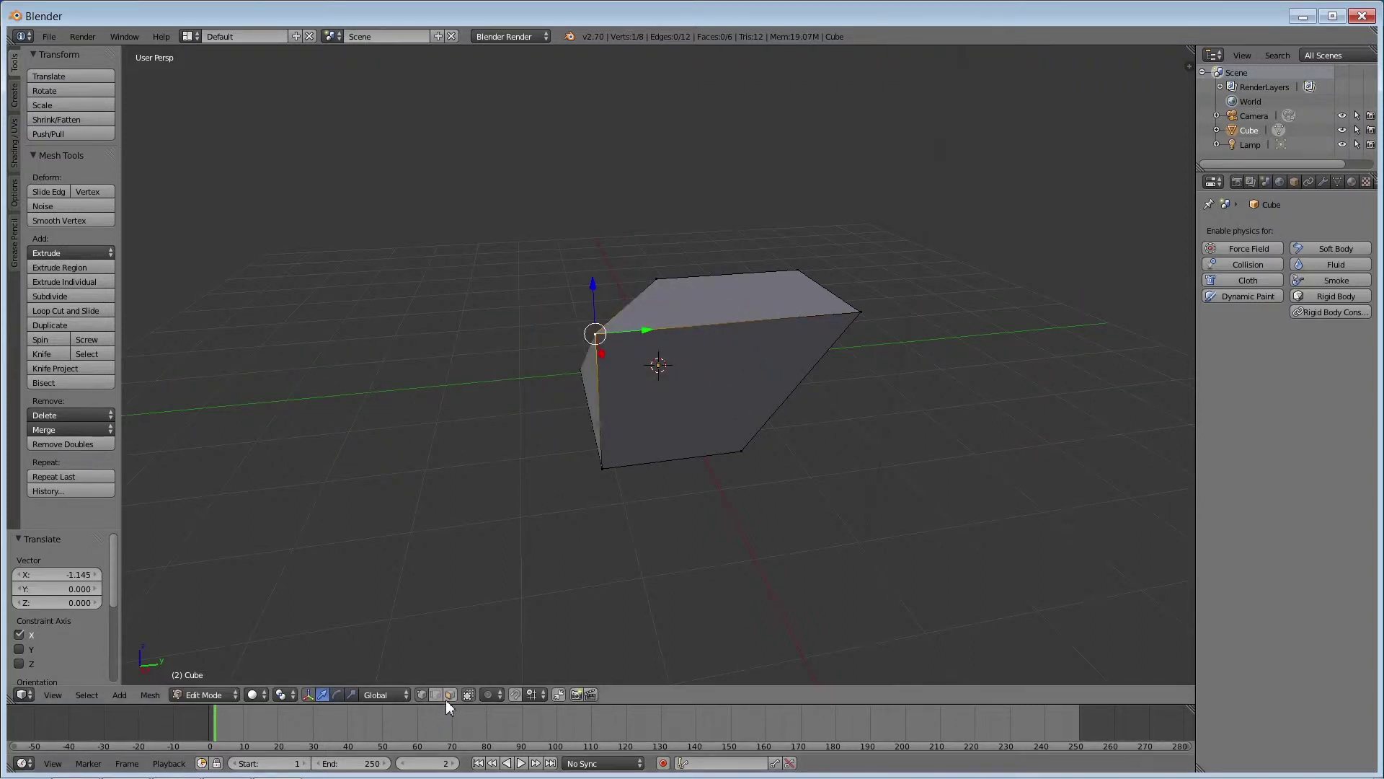
# - Rotate the cube's top face about the Z axis, then switch back to Object Mode
pyautogui.click(450, 695)
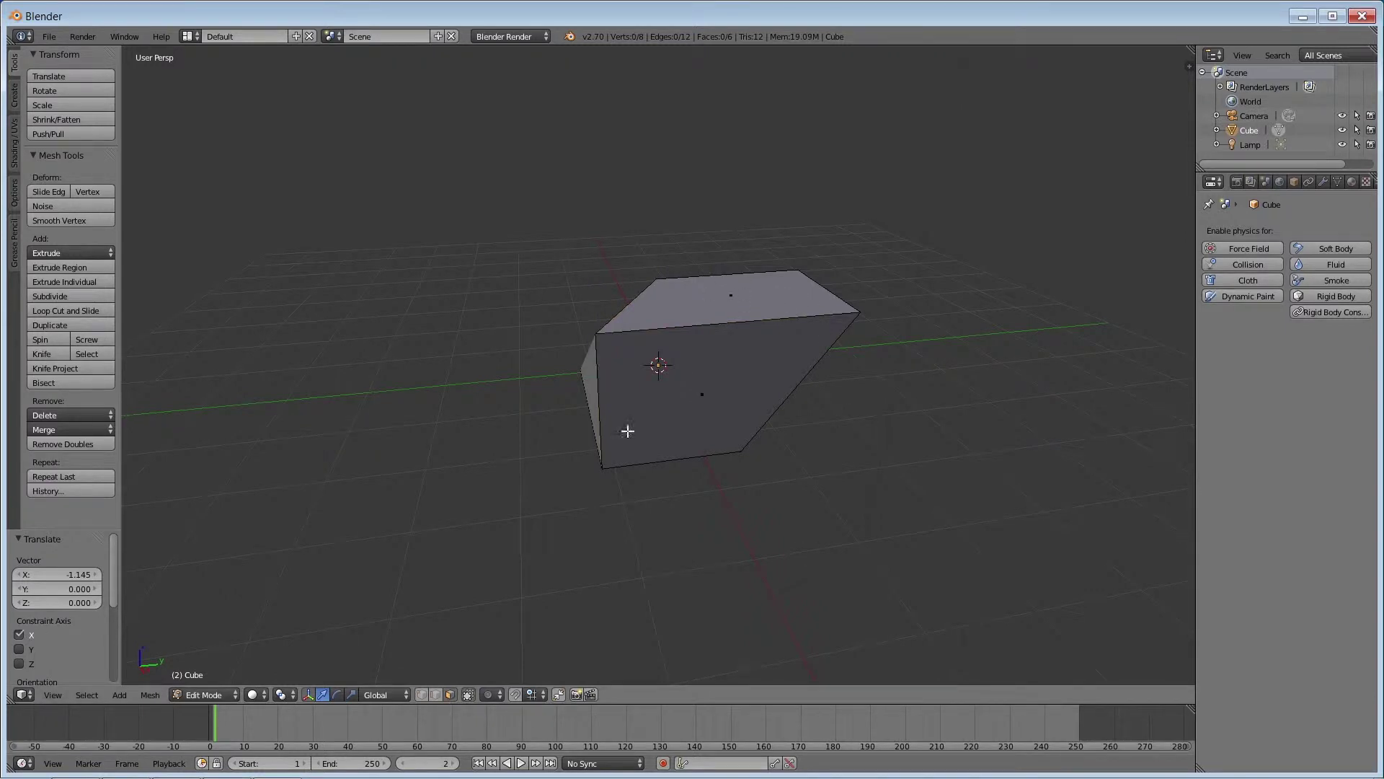
pyautogui.rightClick(730, 295)
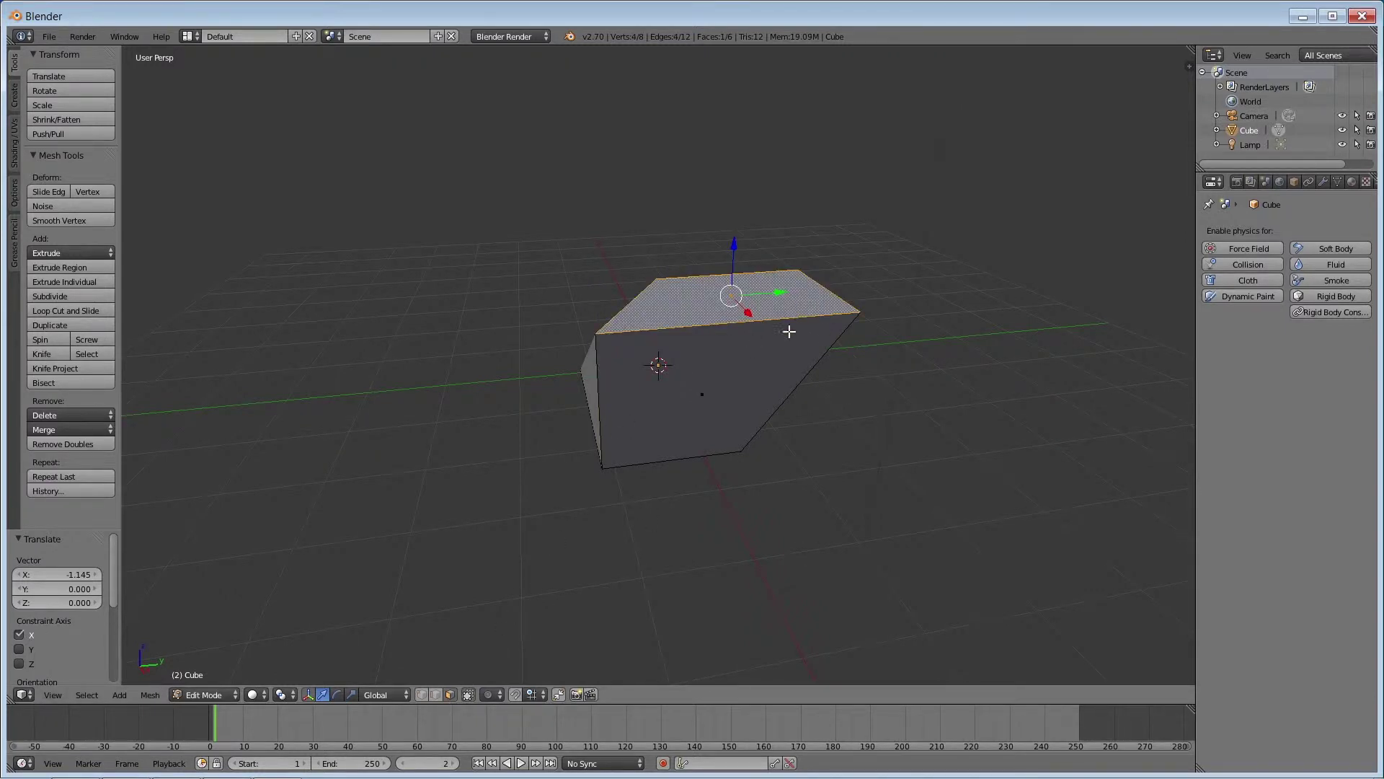
pyautogui.moveTo(789, 331); pyautogui.dragTo(884, 399, button='middle')
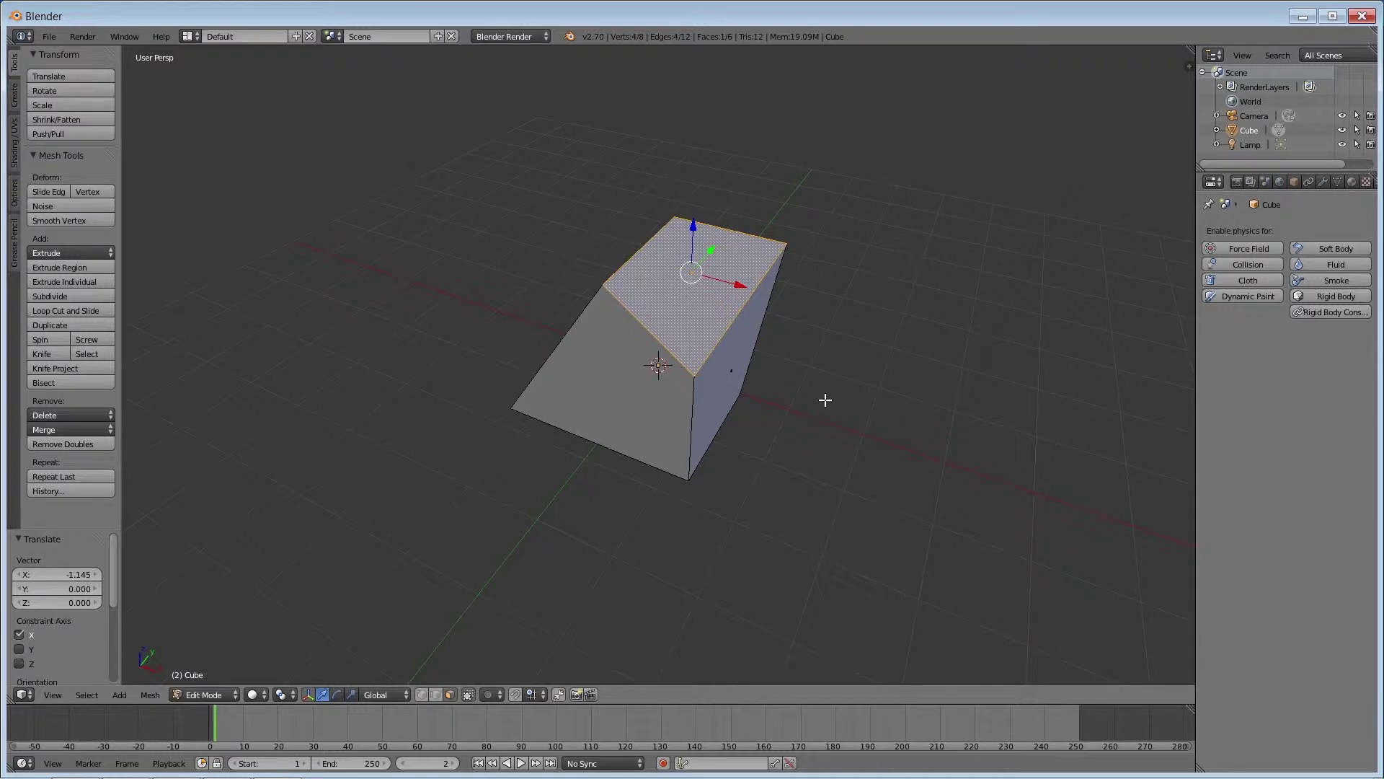
pyautogui.press('r')
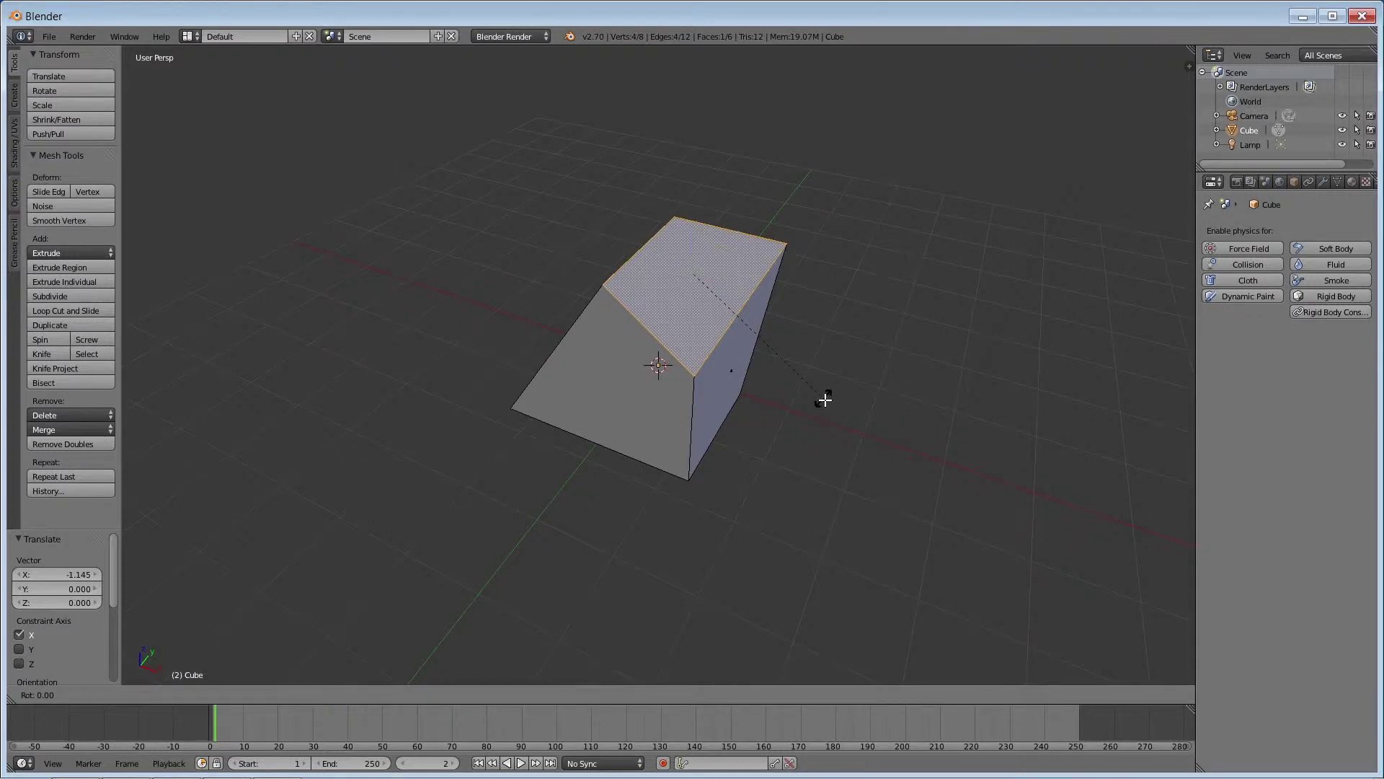
pyautogui.press('z')
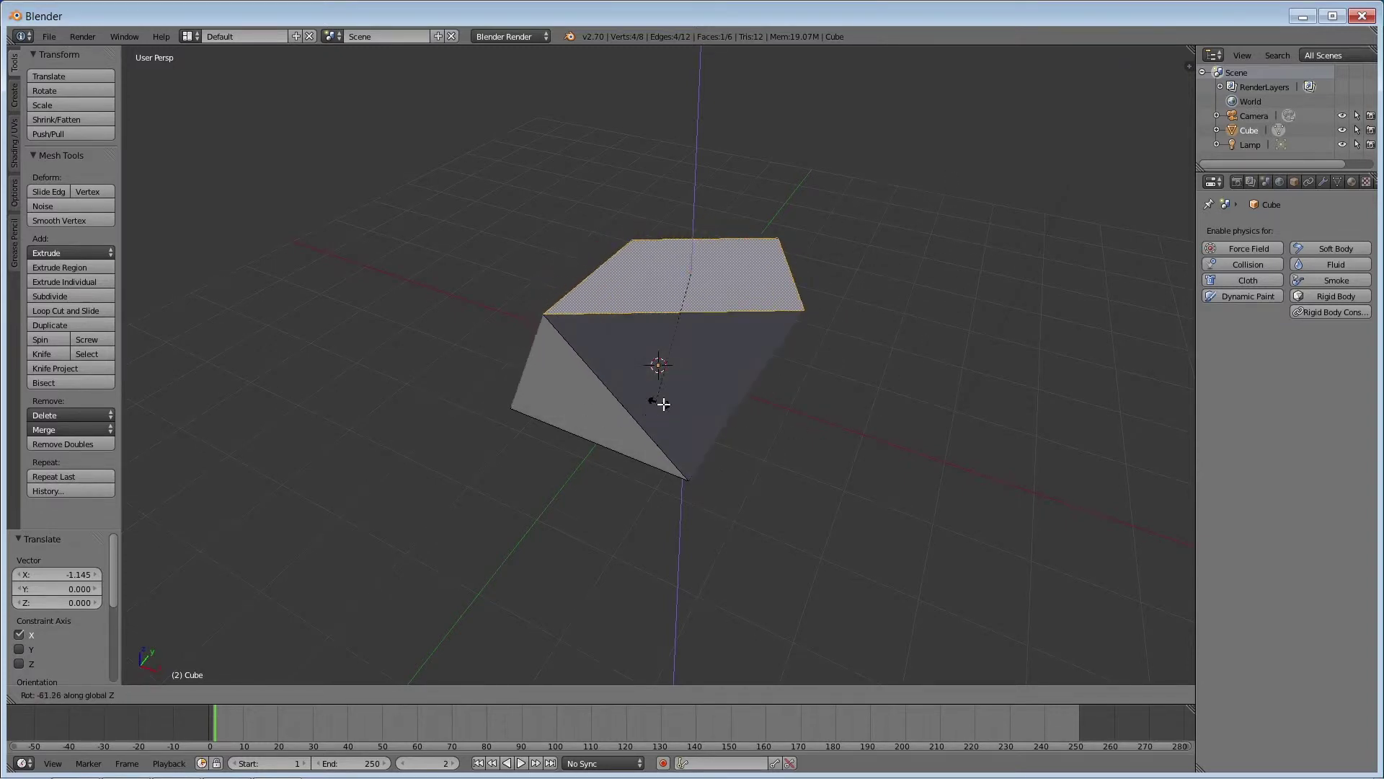
pyautogui.click(764, 384)
pyautogui.moveTo(764, 384)
pyautogui.mouseDown(button='middle')
pyautogui.moveTo(587, 457)
pyautogui.moveTo(828, 386)
pyautogui.moveTo(973, 404)
pyautogui.moveTo(1041, 432)
pyautogui.mouseUp(button='middle')
pyautogui.press('Tab')
pyautogui.moveTo(954, 426)
pyautogui.mouseDown(button='middle')
pyautogui.moveTo(869, 442)
pyautogui.moveTo(918, 389)
pyautogui.moveTo(986, 430)
pyautogui.moveTo(779, 441)
pyautogui.moveTo(773, 422)
pyautogui.moveTo(770, 492)
pyautogui.moveTo(656, 474)
pyautogui.moveTo(887, 461)
pyautogui.moveTo(729, 423)
pyautogui.moveTo(779, 408)
pyautogui.moveTo(673, 377)
pyautogui.moveTo(541, 390)
pyautogui.moveTo(661, 360)
pyautogui.mouseUp(button='middle')
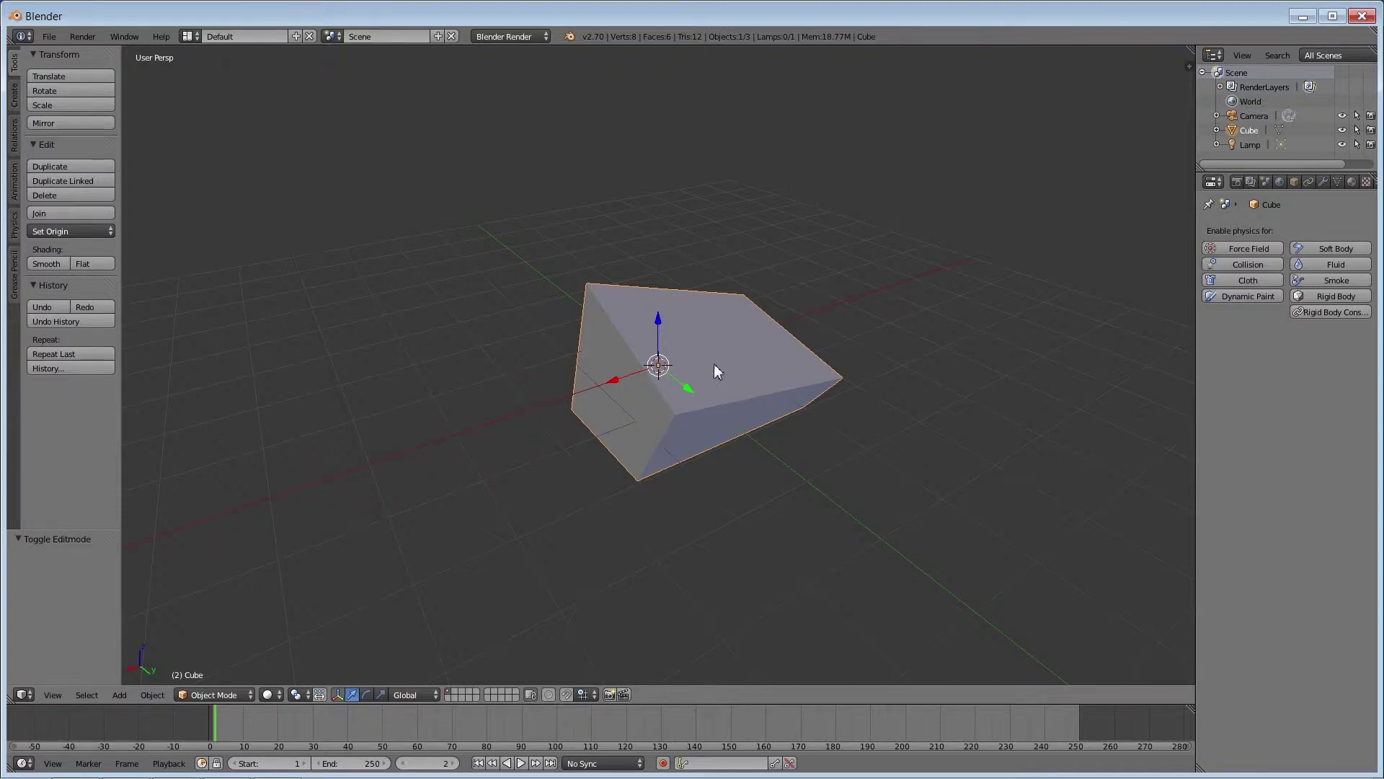
# - Add an Ico Sphere left of the cube, then select the cube and enter Edit Mode
pyautogui.moveTo(688, 388); pyautogui.dragTo(639, 414)
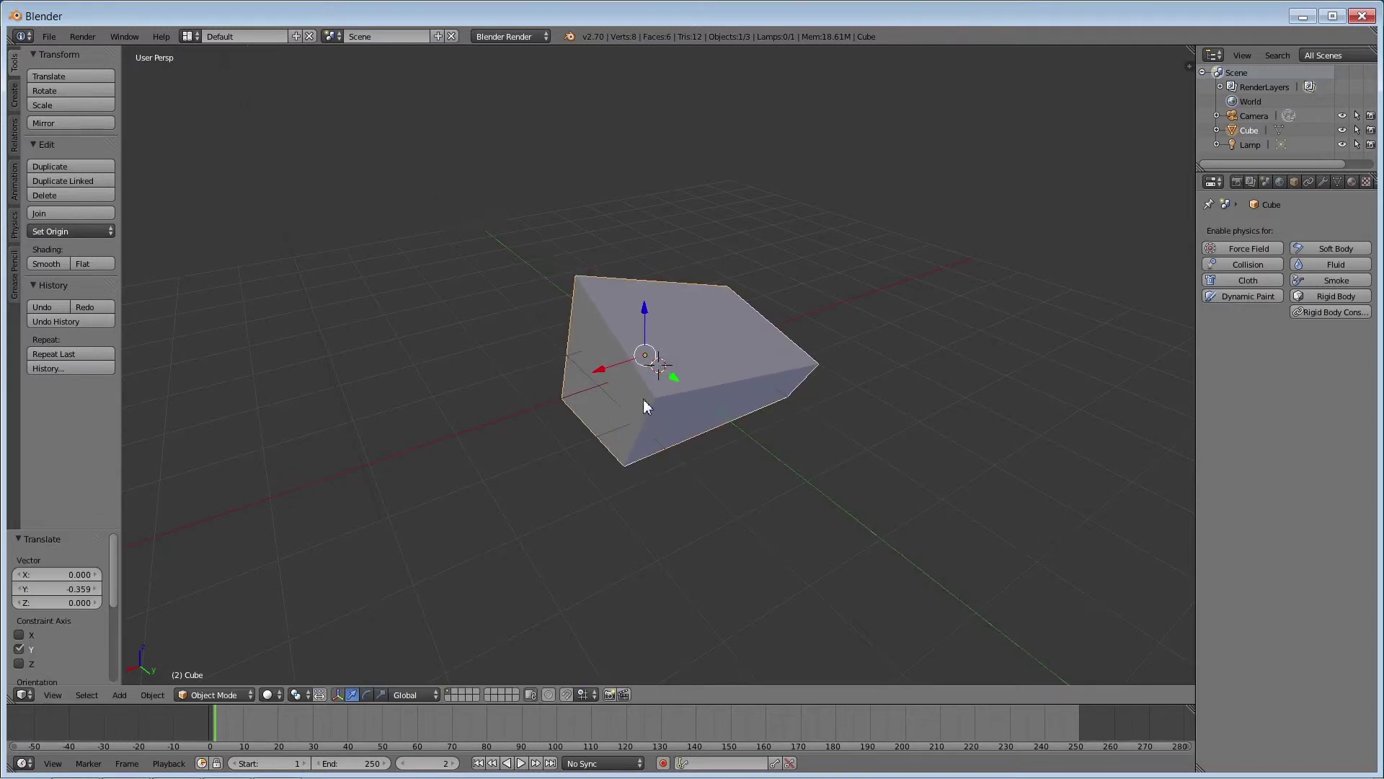
pyautogui.click(13, 95)
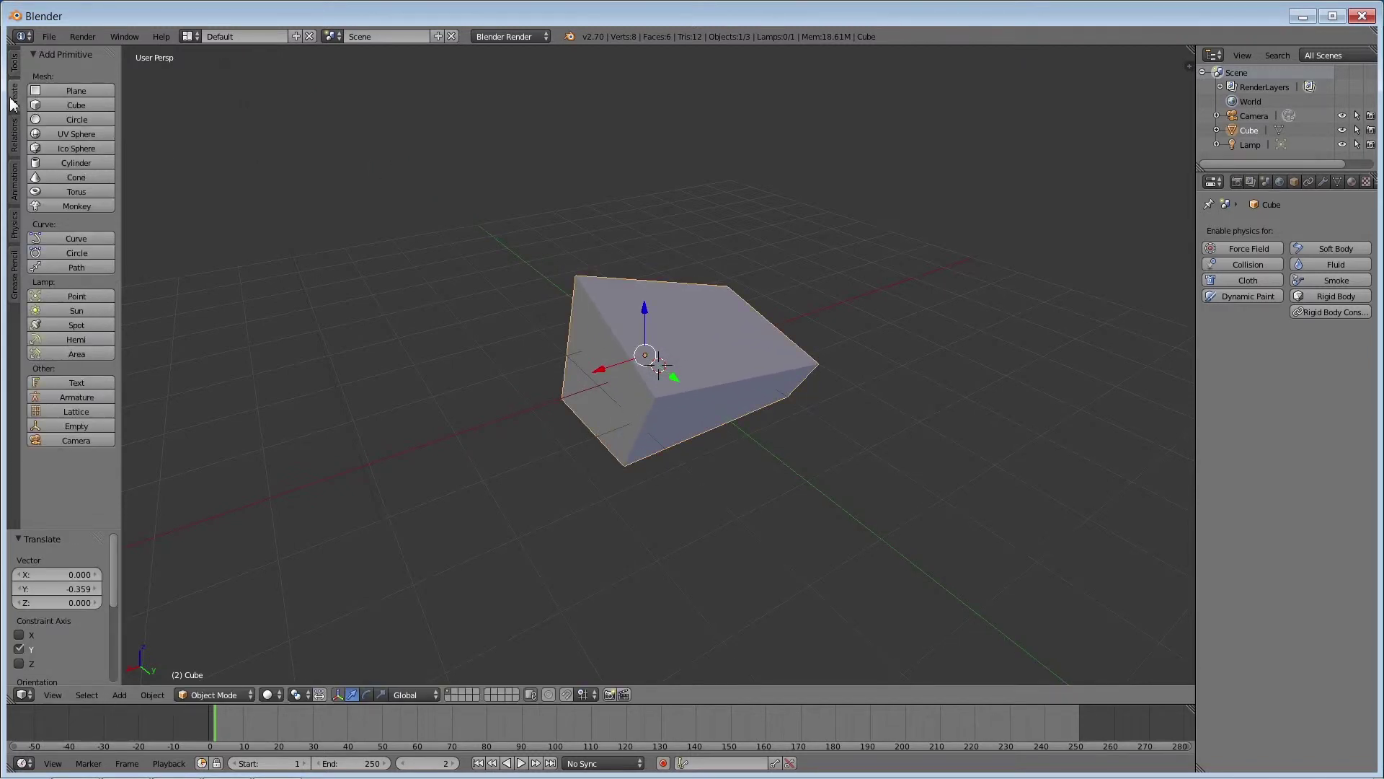
pyautogui.click(73, 150)
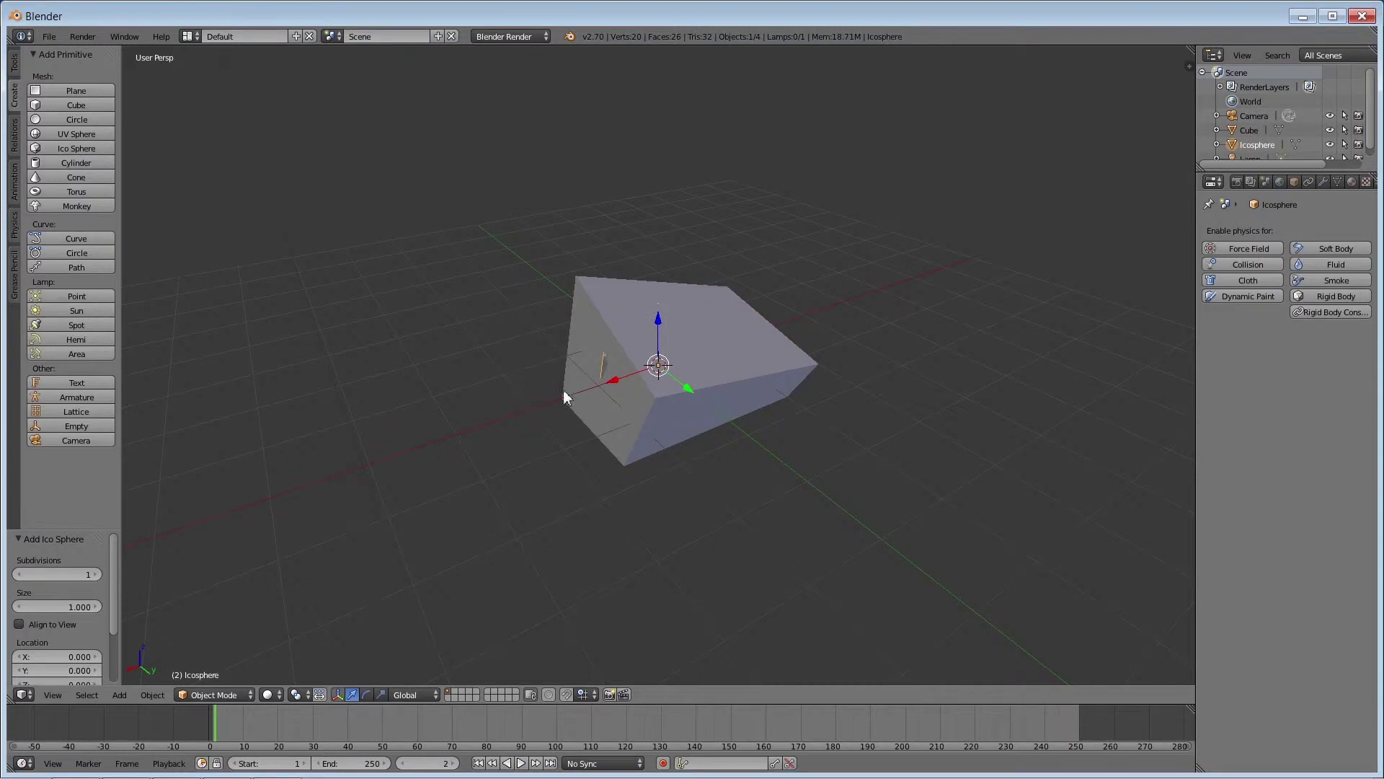
pyautogui.moveTo(619, 388); pyautogui.dragTo(399, 440)
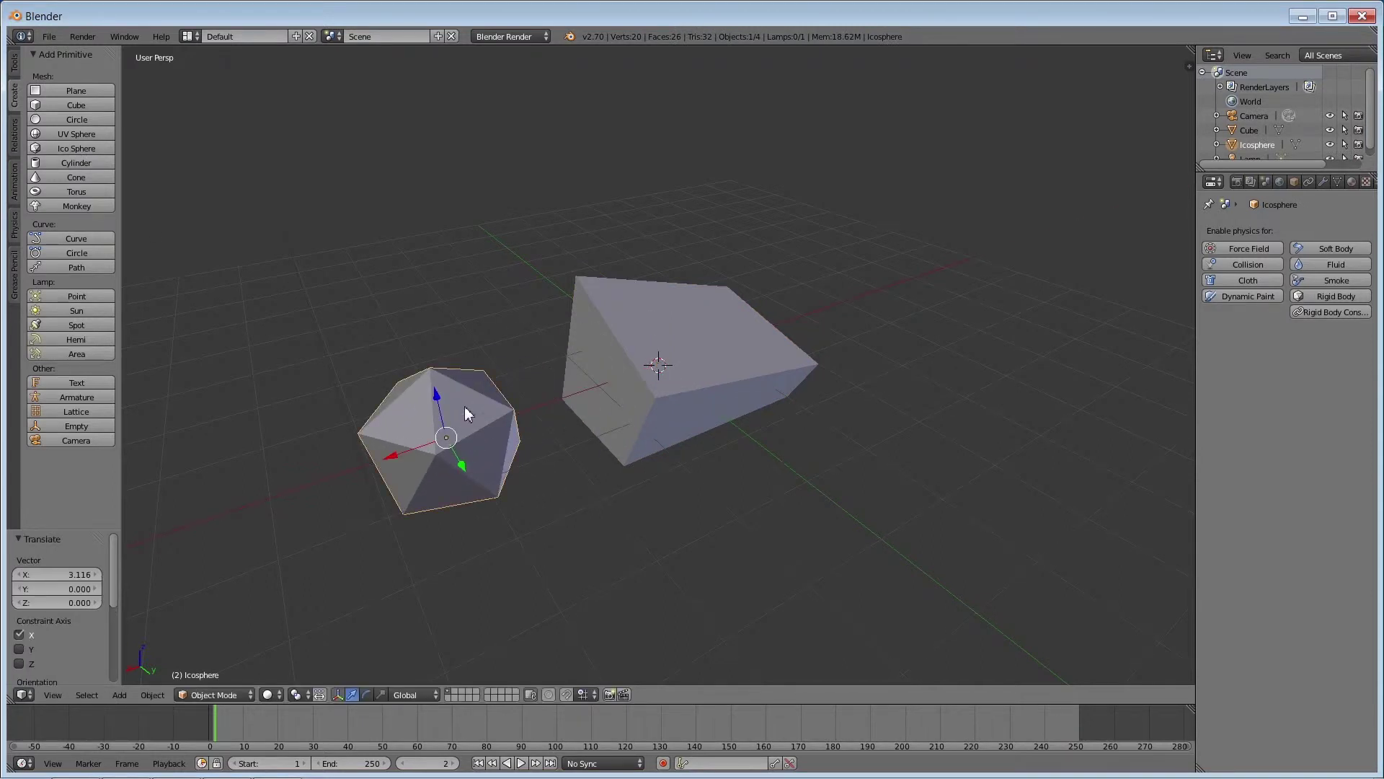
pyautogui.rightClick(724, 346)
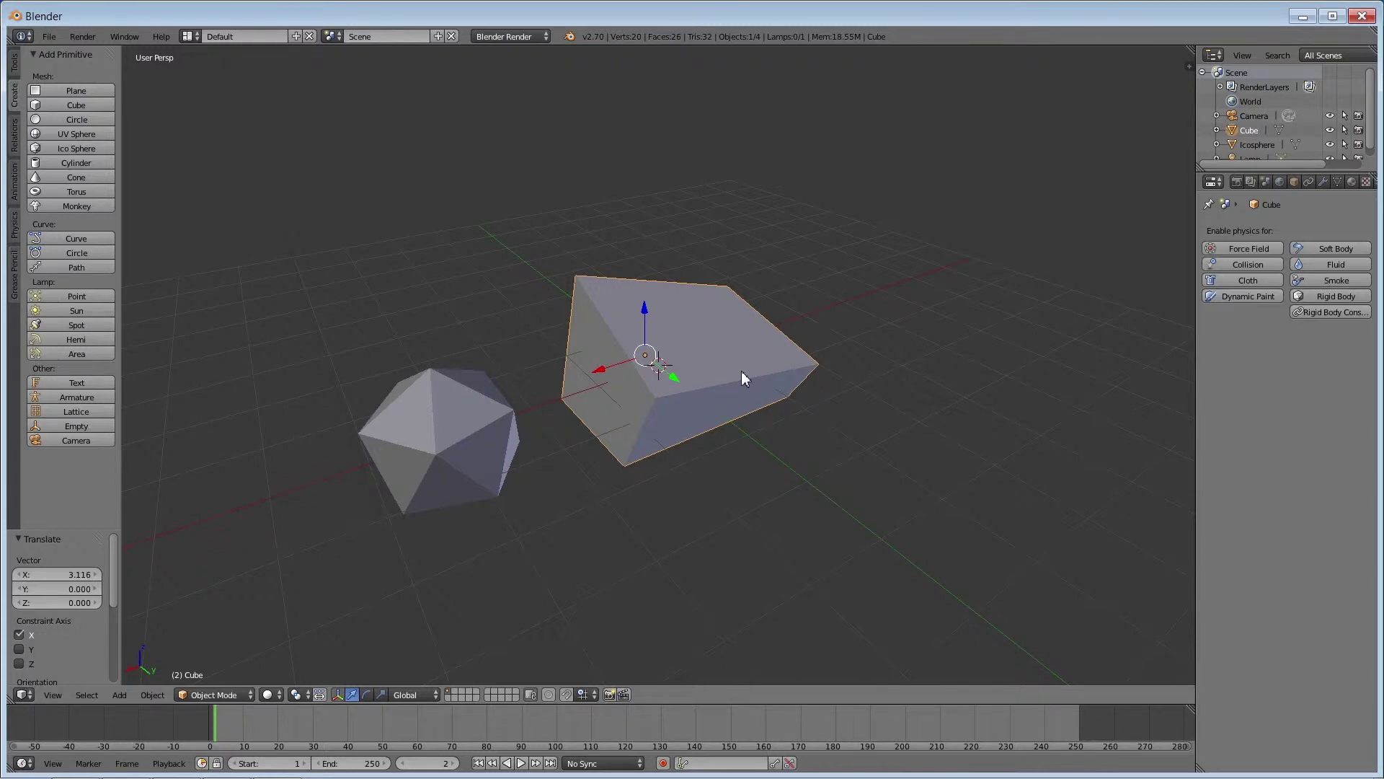
pyautogui.press('Tab')
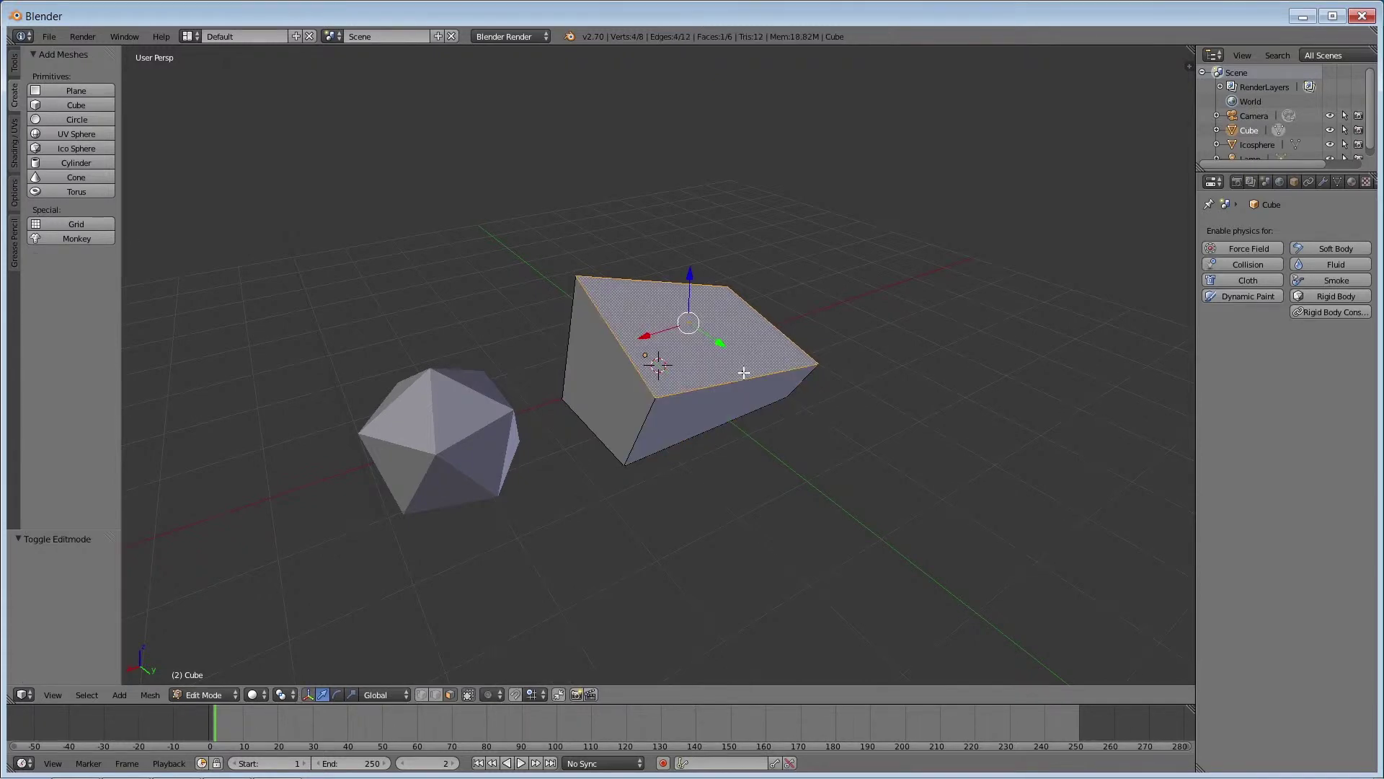
# - Add an Ico Sphere into the cube's mesh, drag it right of the cube, and exit Edit Mode
pyautogui.click(64, 144)
pyautogui.press('g')
pyautogui.press('x')
pyautogui.click(750, 362)
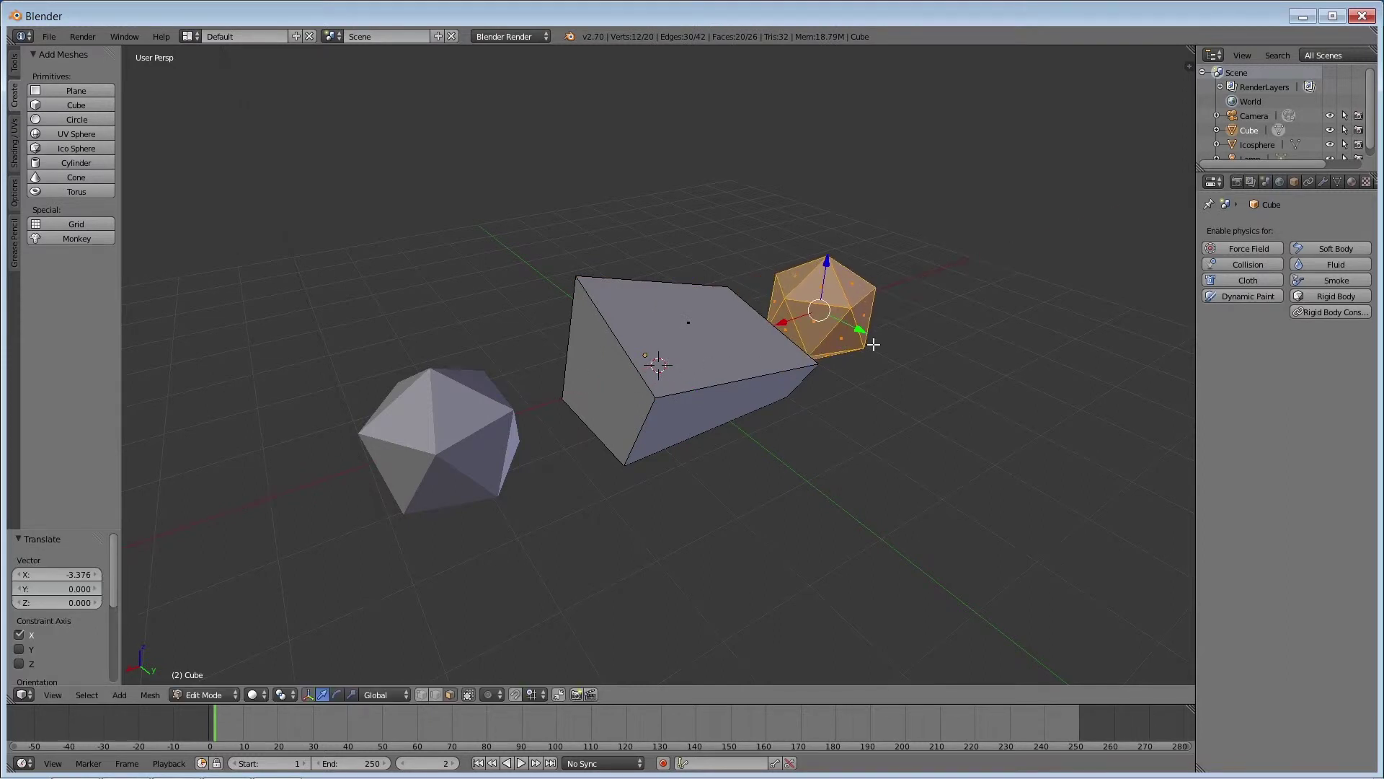
pyautogui.moveTo(869, 340); pyautogui.dragTo(938, 377)
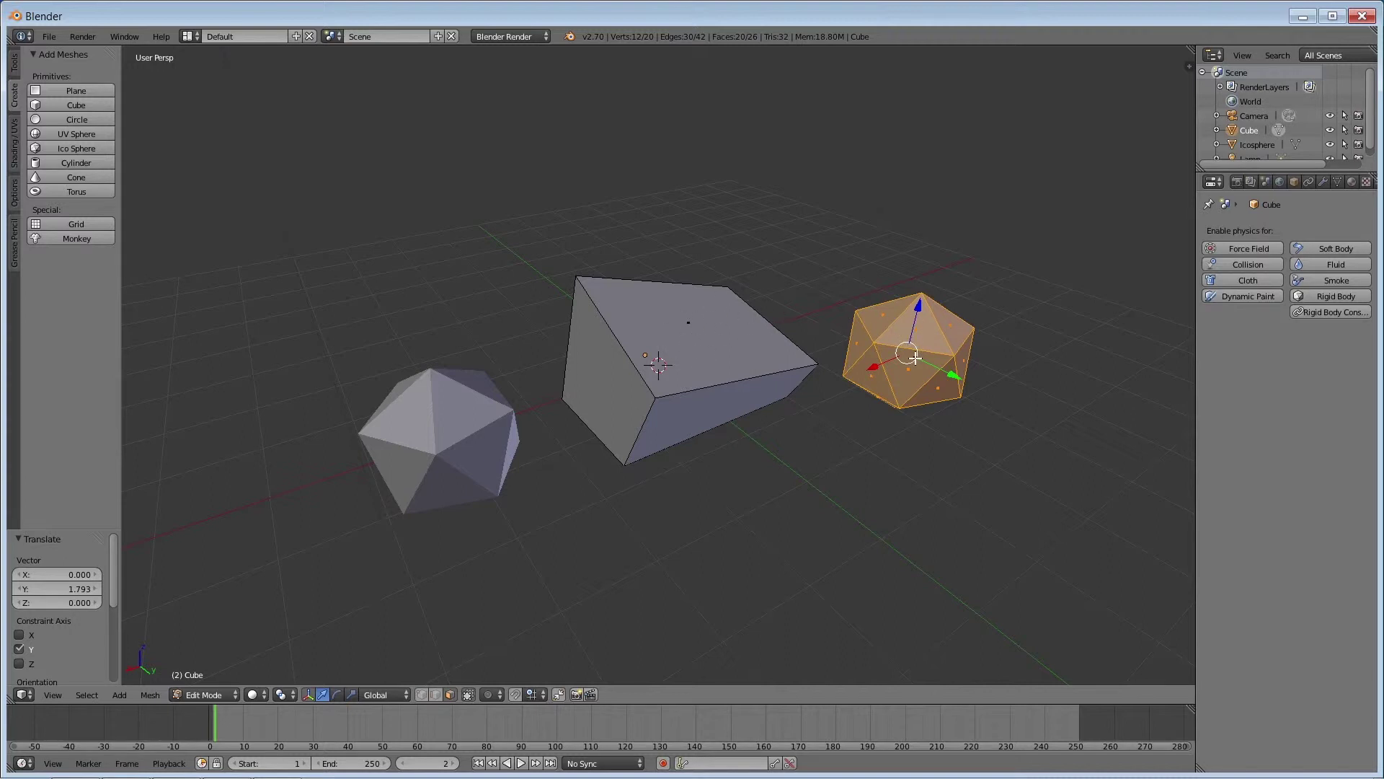
pyautogui.press('Tab')
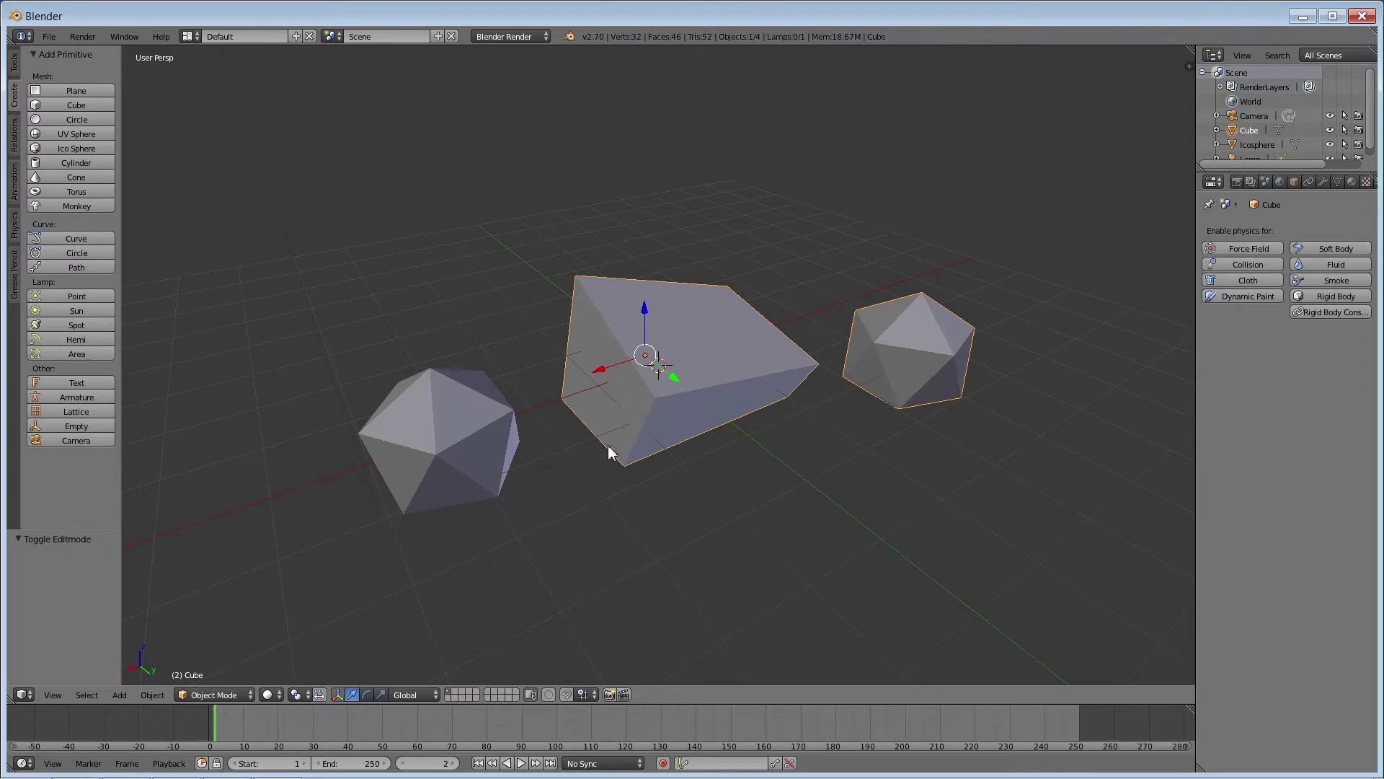
# - Select the cube, drag it with its attached icosphere along Y, and enter Edit Mode
pyautogui.rightClick(464, 455)
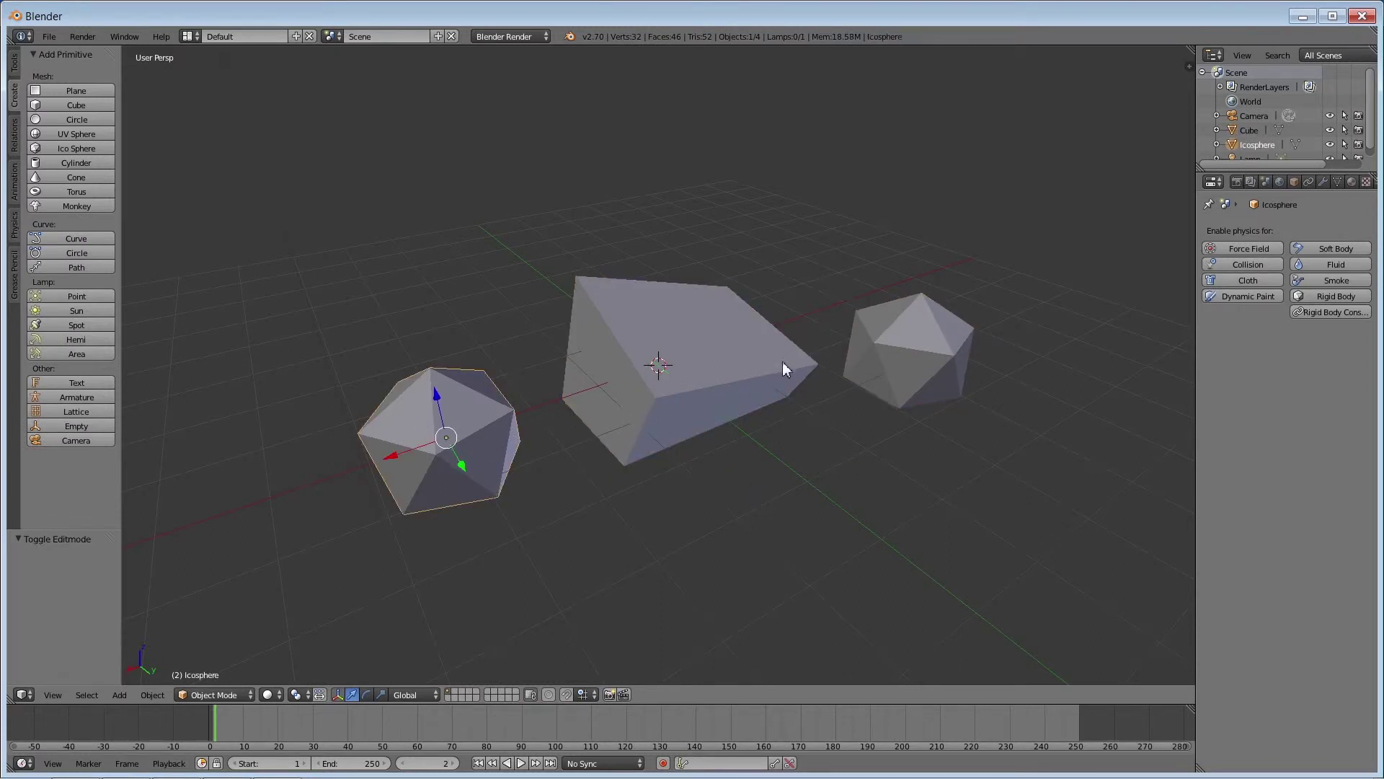
pyautogui.click(784, 358)
pyautogui.keyDown('shift'); pyautogui.click(890, 379); pyautogui.keyUp('shift')
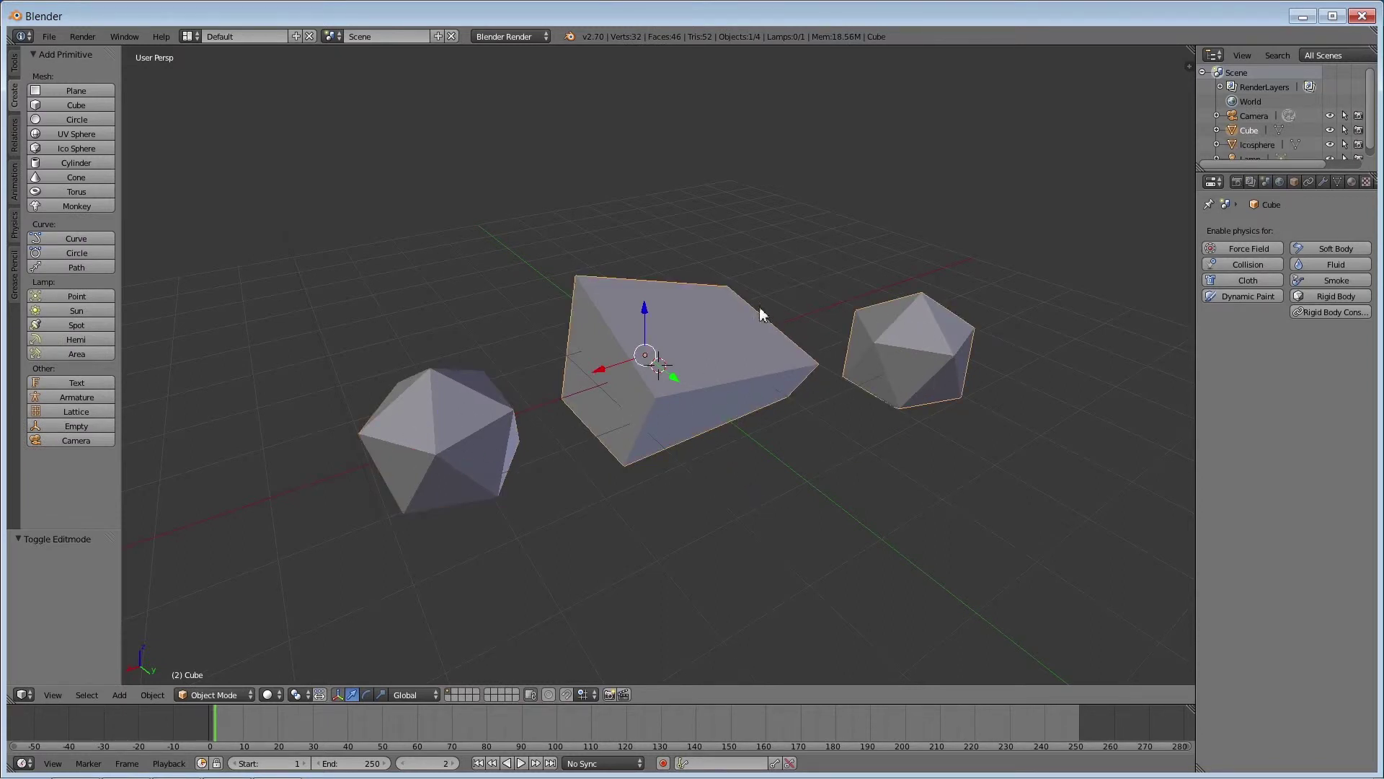
pyautogui.keyDown('shift'); pyautogui.click(761, 309); pyautogui.keyUp('shift')
pyautogui.moveTo(676, 378)
pyautogui.mouseDown()
pyautogui.moveTo(490, 258)
pyautogui.moveTo(615, 310)
pyautogui.moveTo(707, 375)
pyautogui.mouseUp()
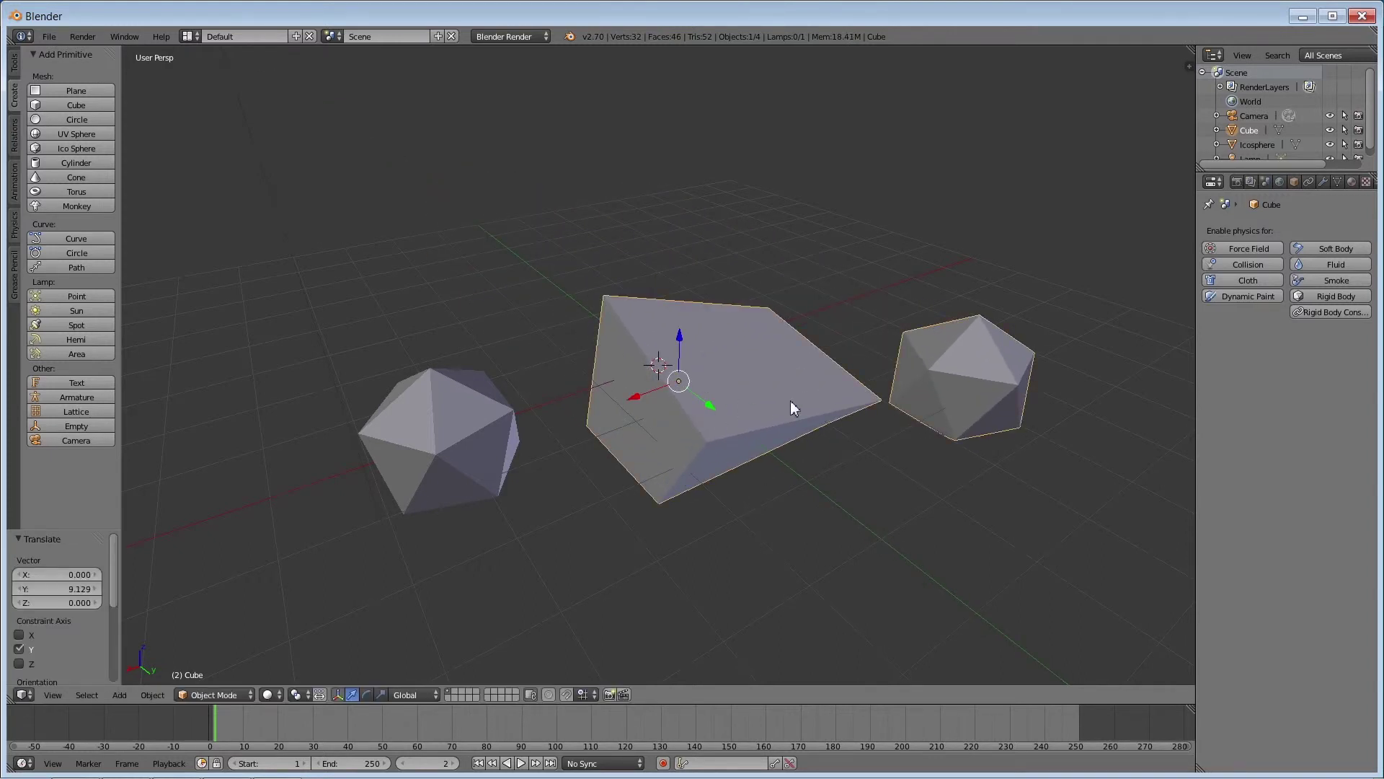
pyautogui.press('Tab')
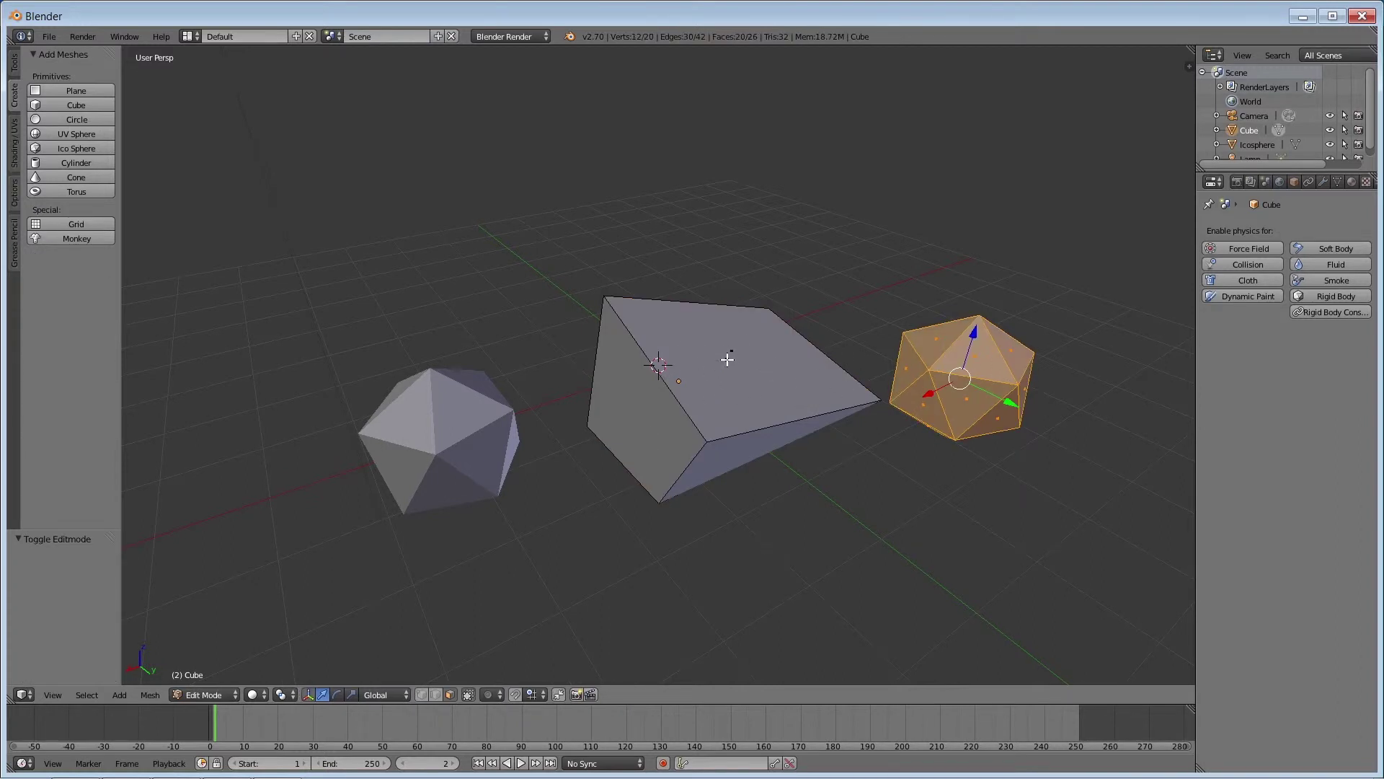
pyautogui.rightClick(731, 363)
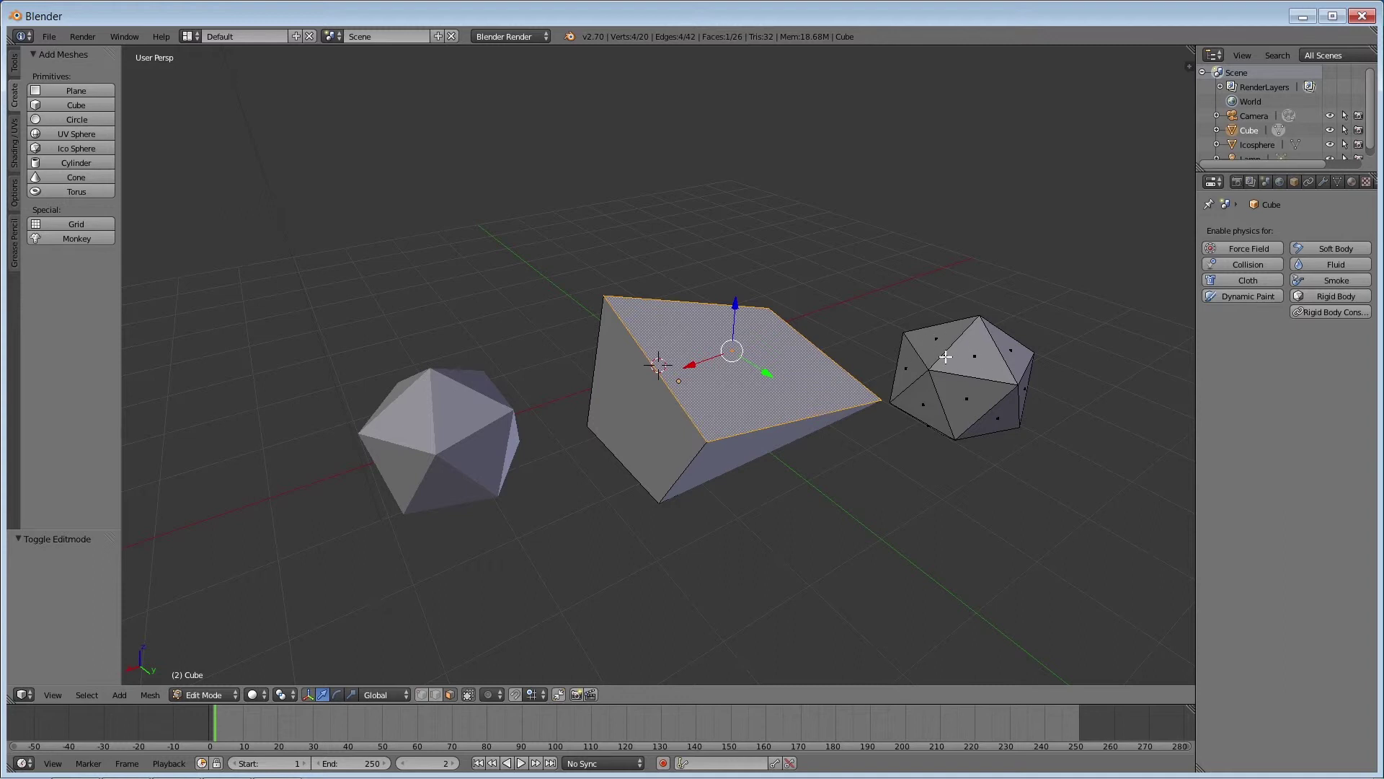
pyautogui.press('Tab')
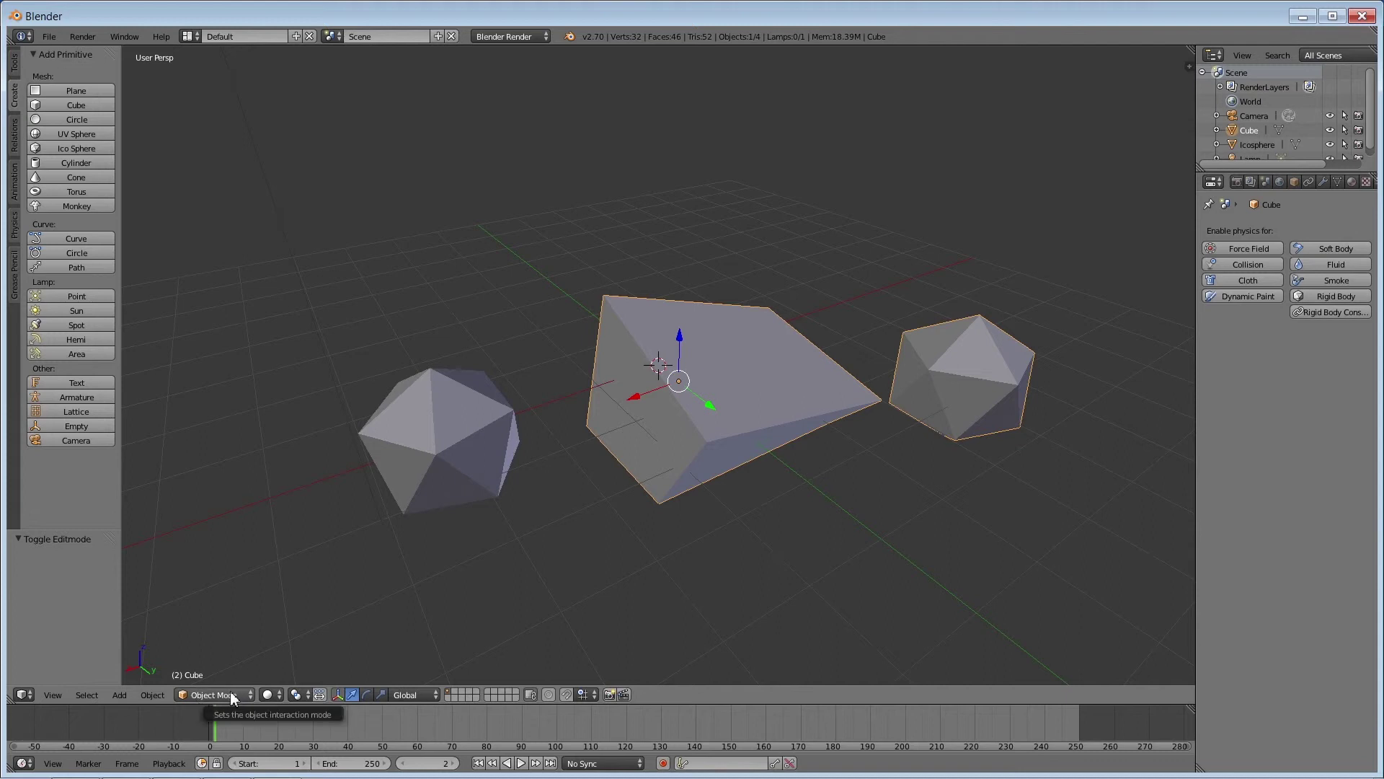
pyautogui.press('Tab')
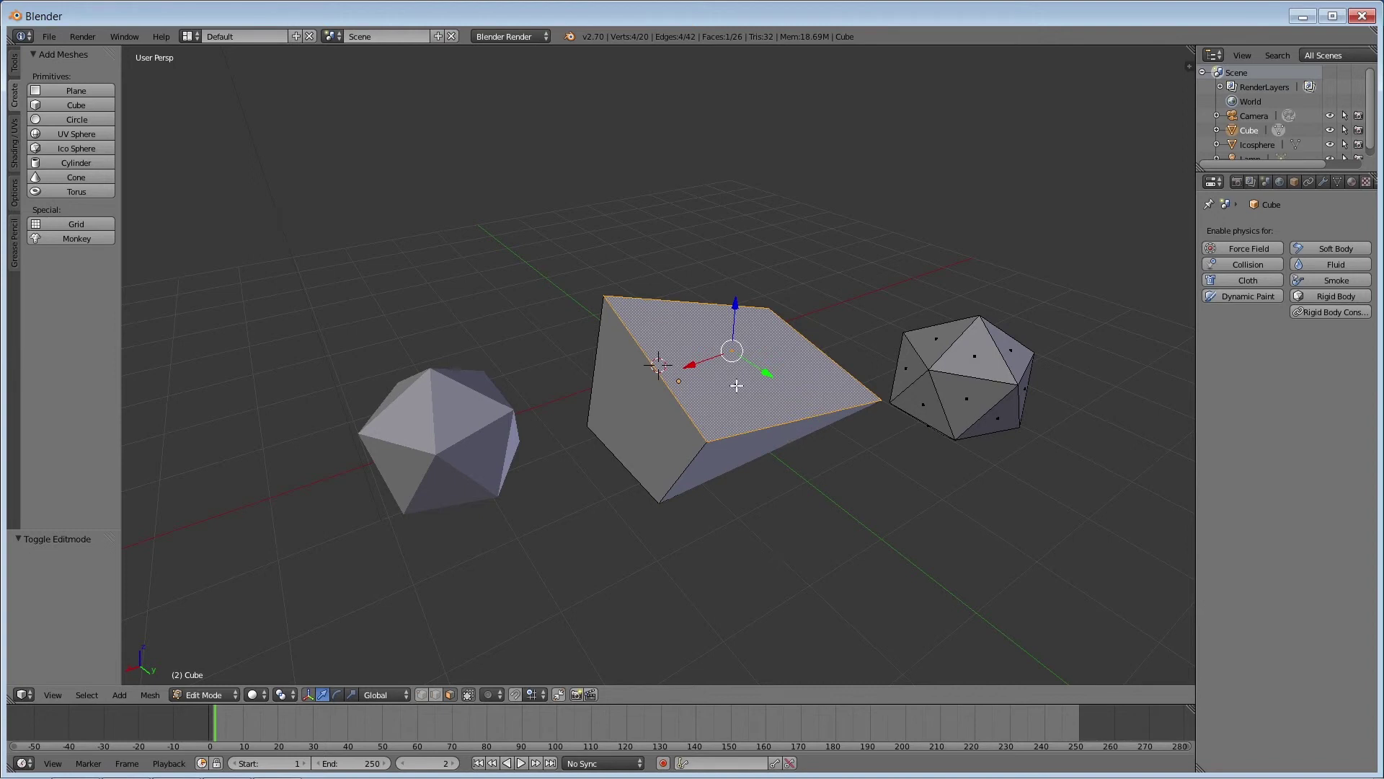
# - Add a Cylinder to the cube's mesh, lift it above the cube, then nudge the cube along Y
pyautogui.click(67, 164)
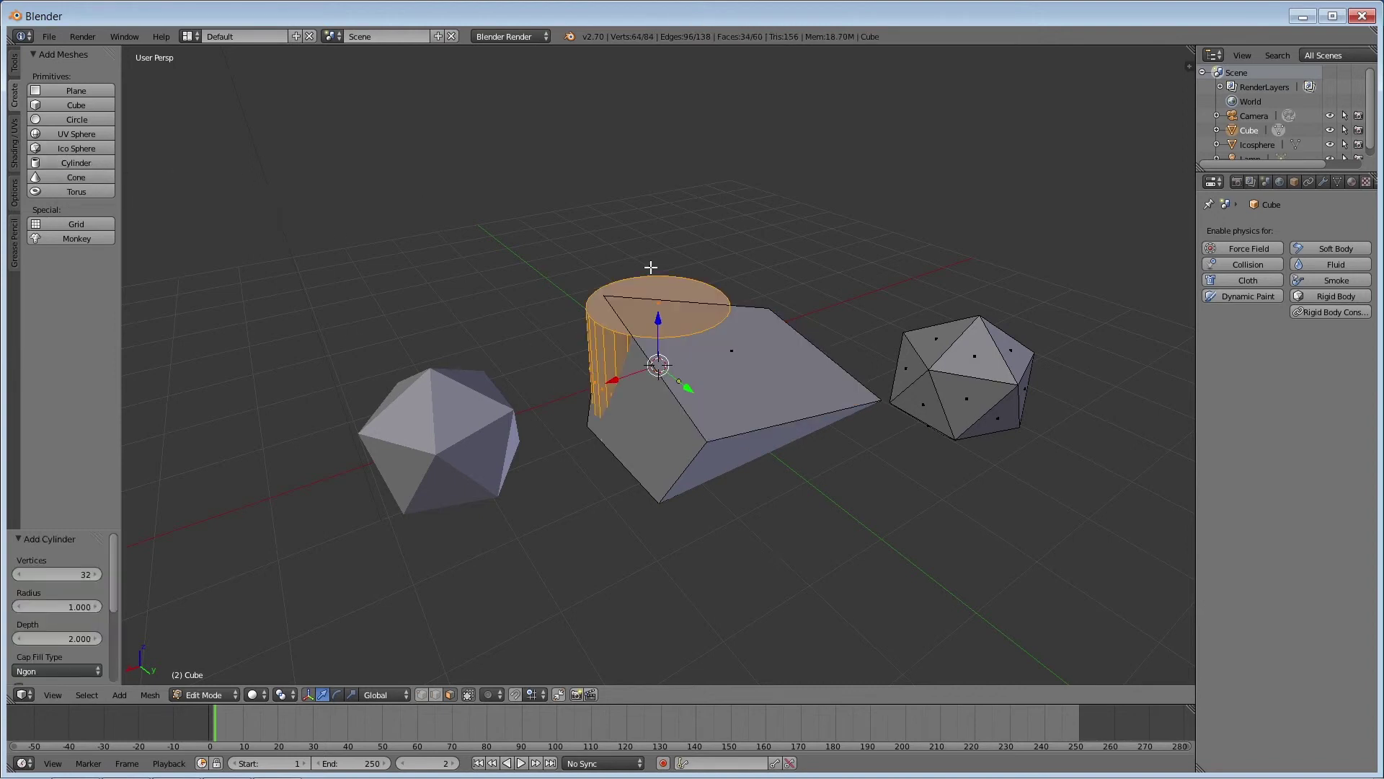
pyautogui.moveTo(654, 324)
pyautogui.mouseDown()
pyautogui.moveTo(655, 213)
pyautogui.moveTo(721, 227)
pyautogui.mouseUp()
pyautogui.press('Tab')
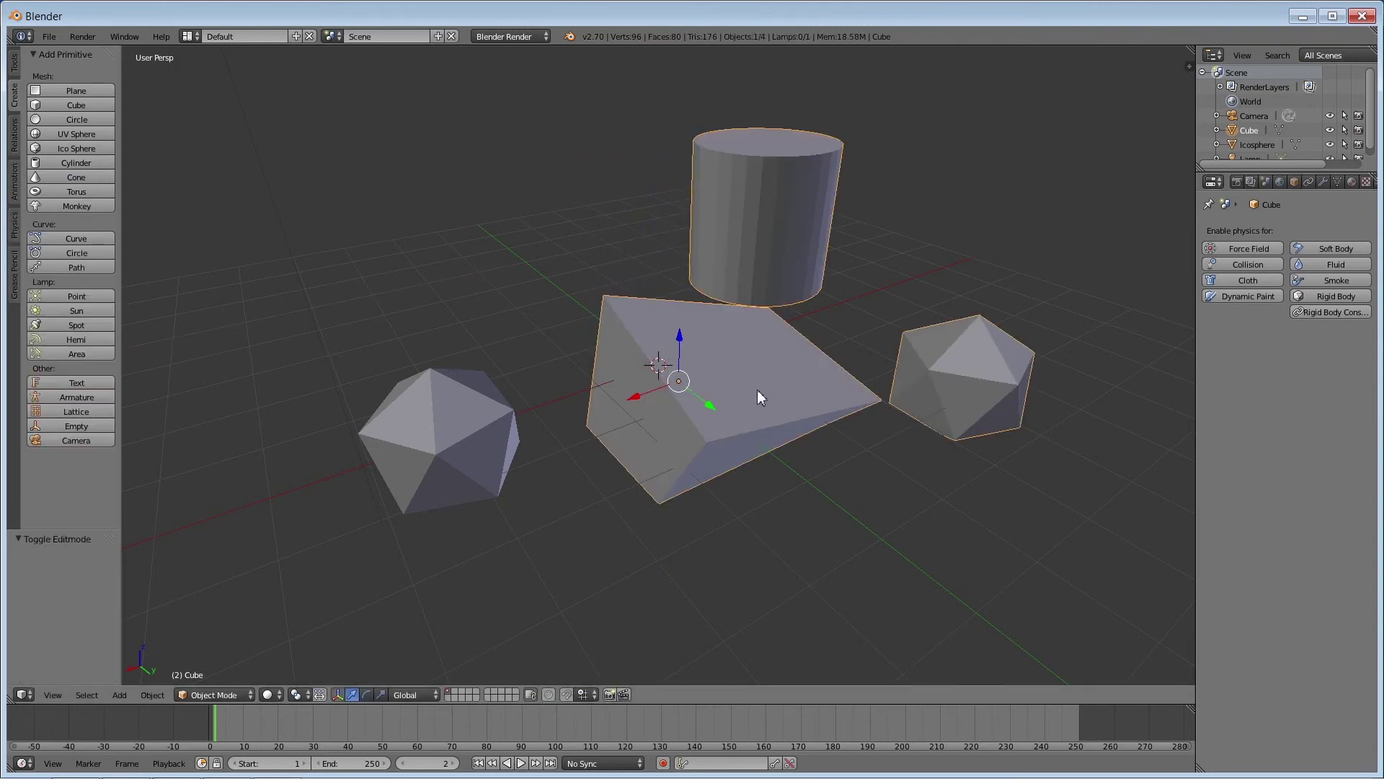
pyautogui.press('g')
pyautogui.press('y')
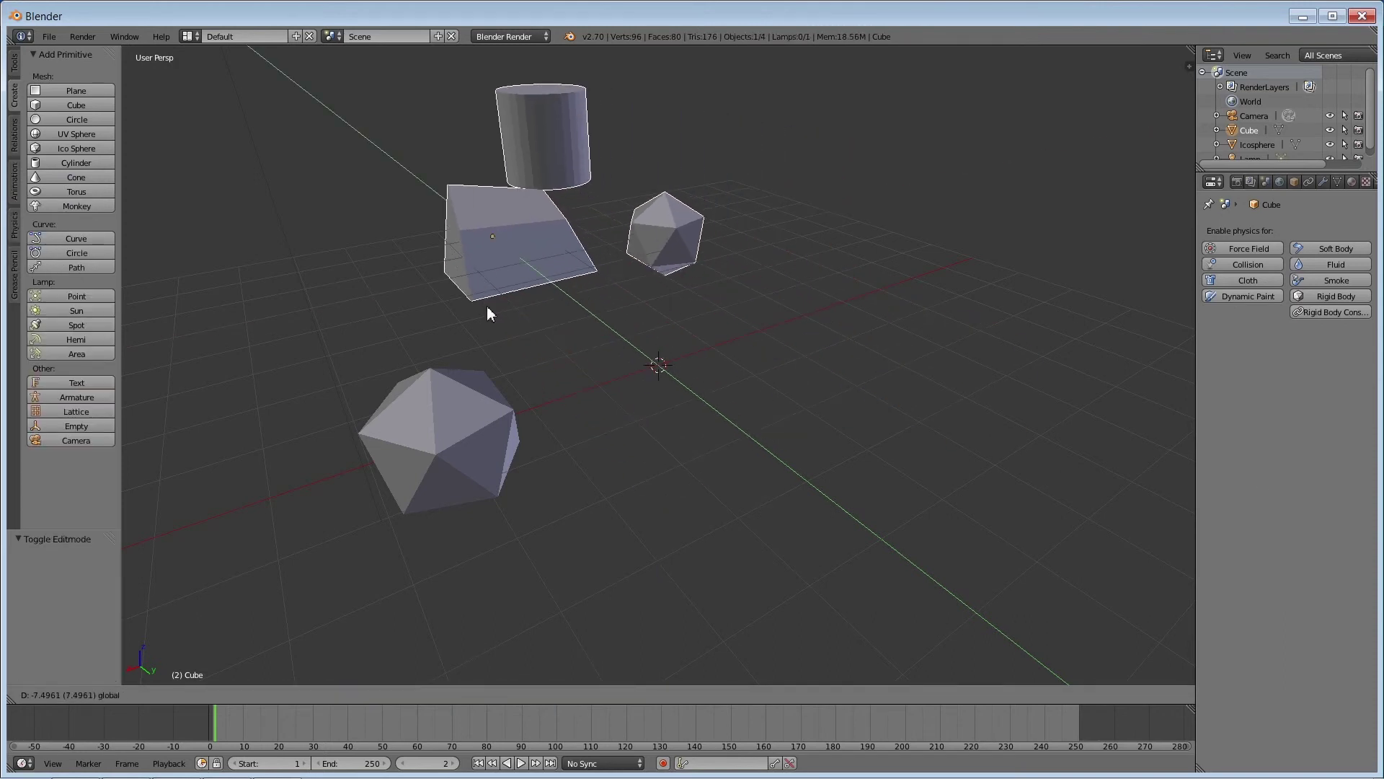
pyautogui.click(709, 420)
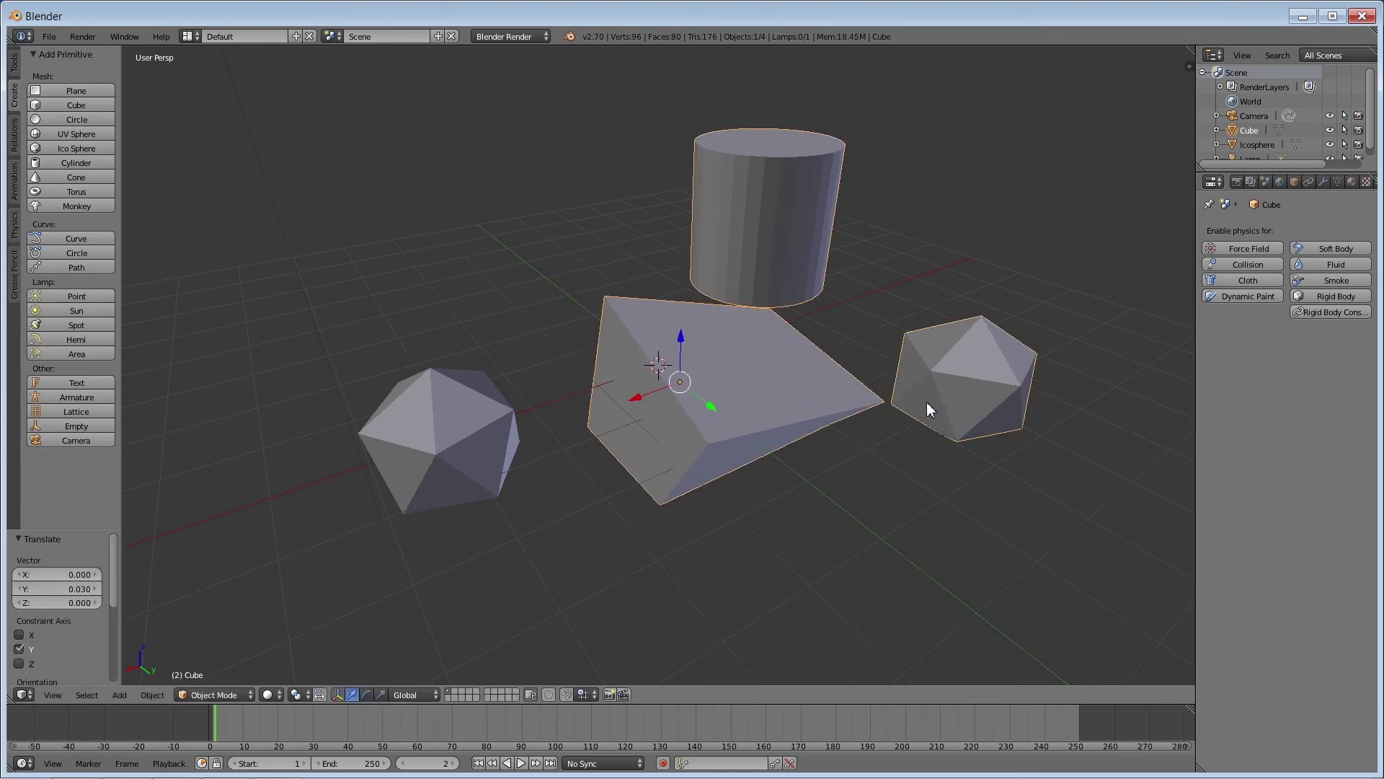